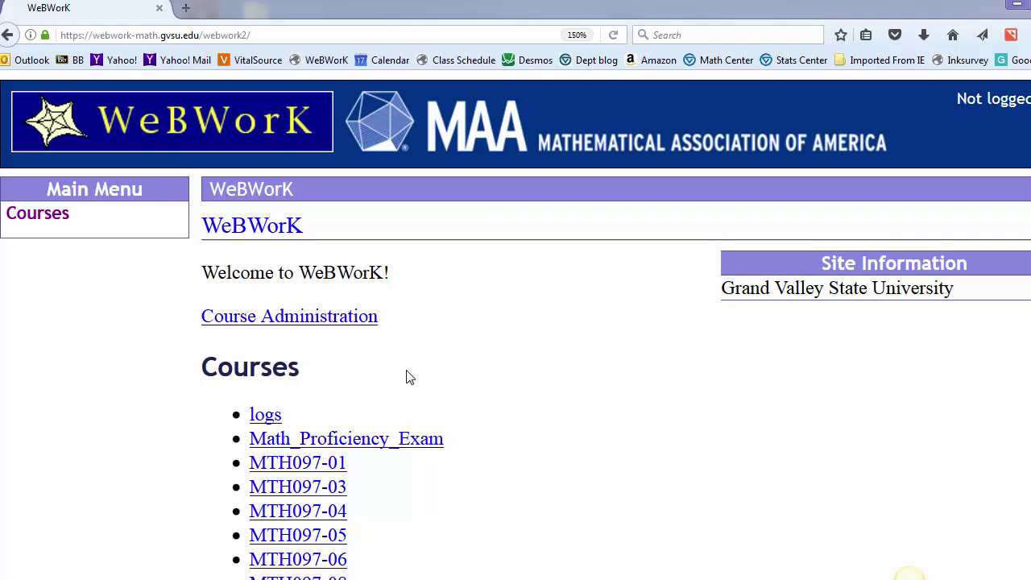
Step: Open the MTH110_Master course login page
scroll(449, 375, down, 3)
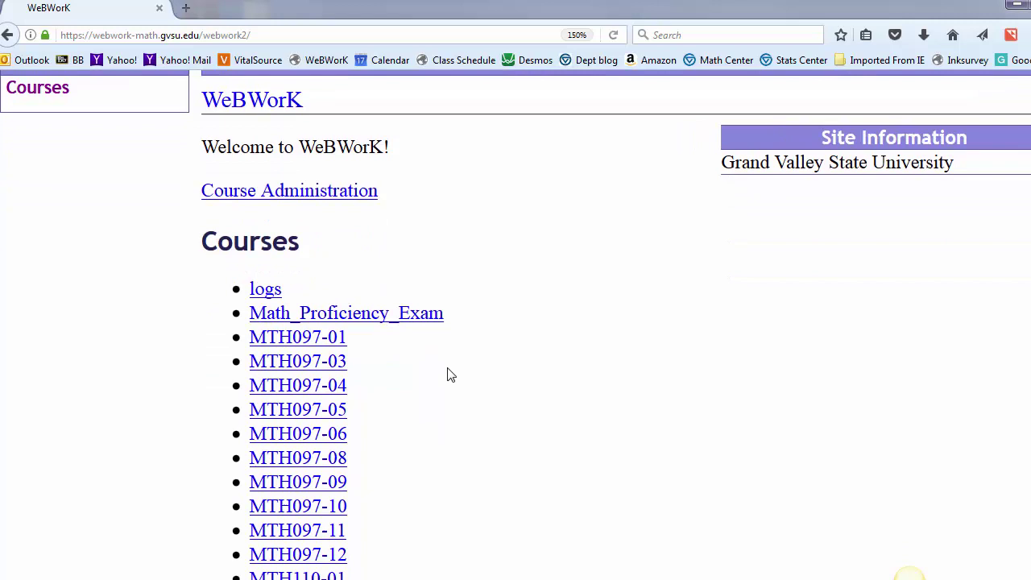
scroll(450, 375, down, 3)
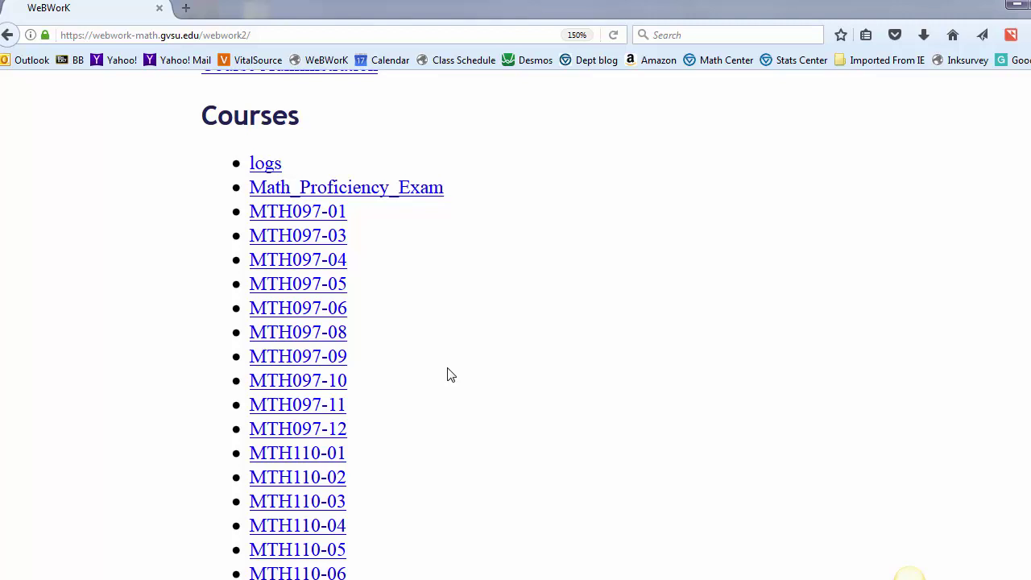
scroll(416, 398, down, 5)
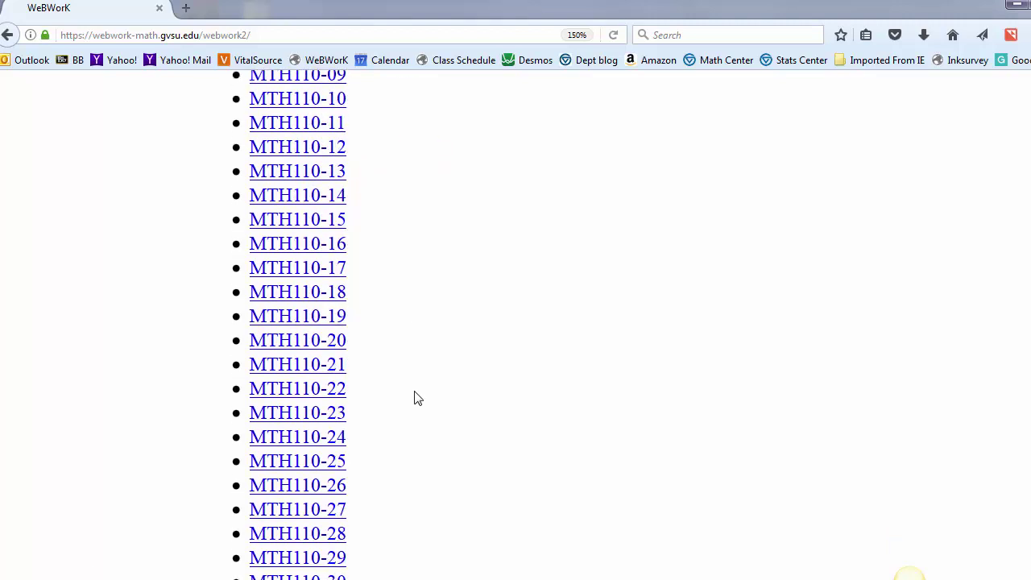
scroll(415, 397, down, 1)
scroll(346, 433, down, 4)
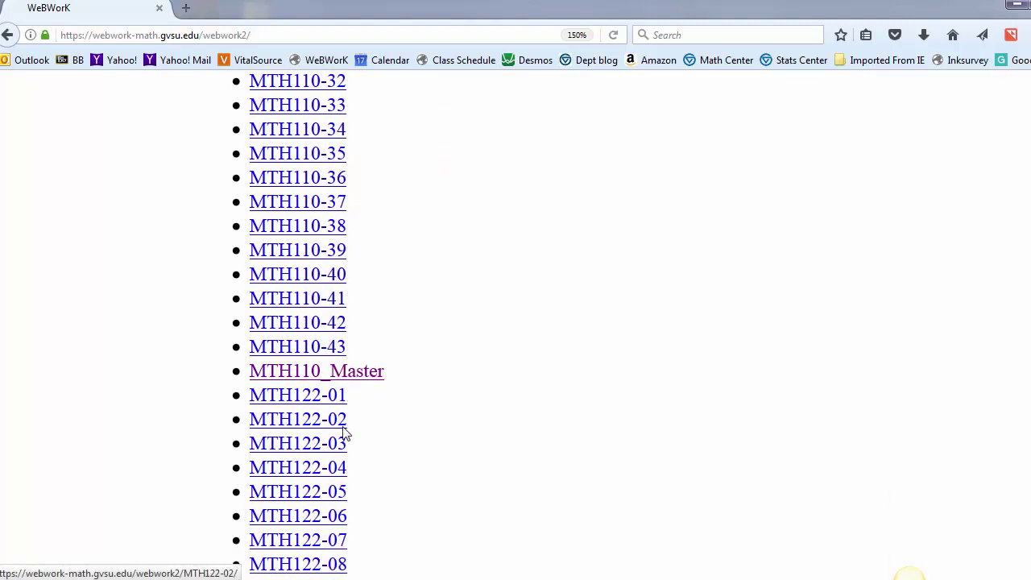
click(367, 365)
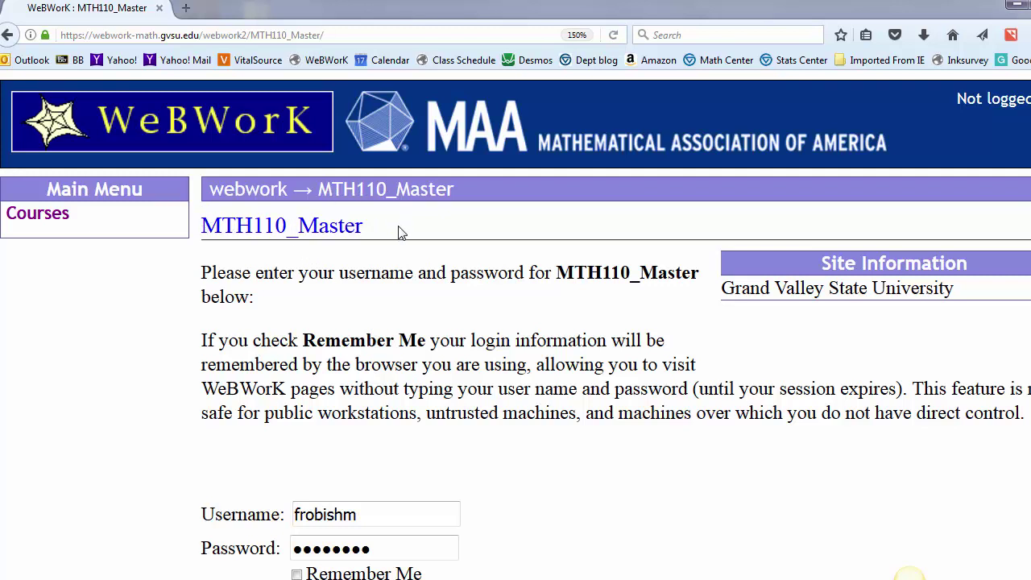
Step: Capitalize the username's first letter and submit the login without saving it in the browser
scroll(314, 273, down, 2)
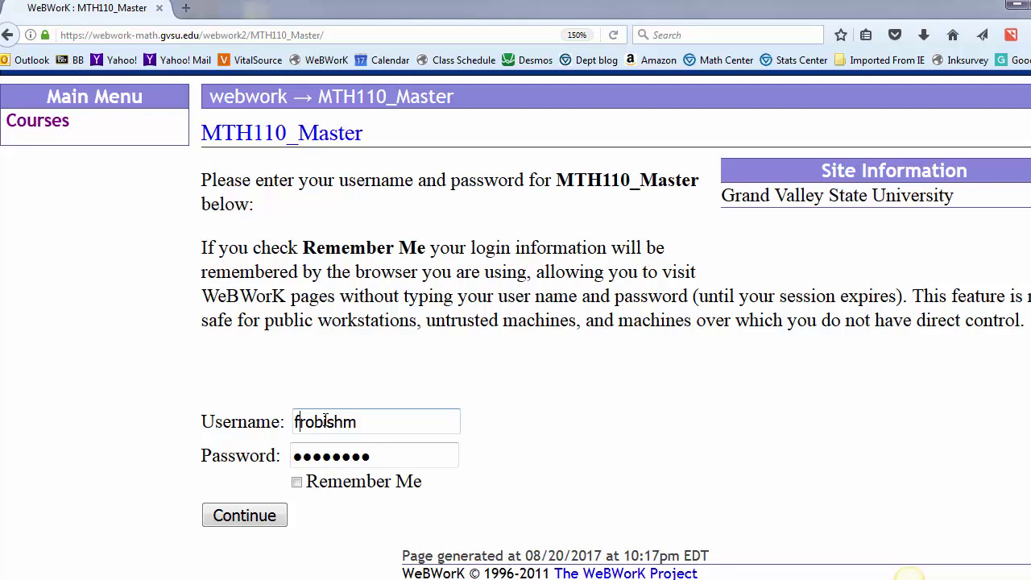
key(BackSpace)
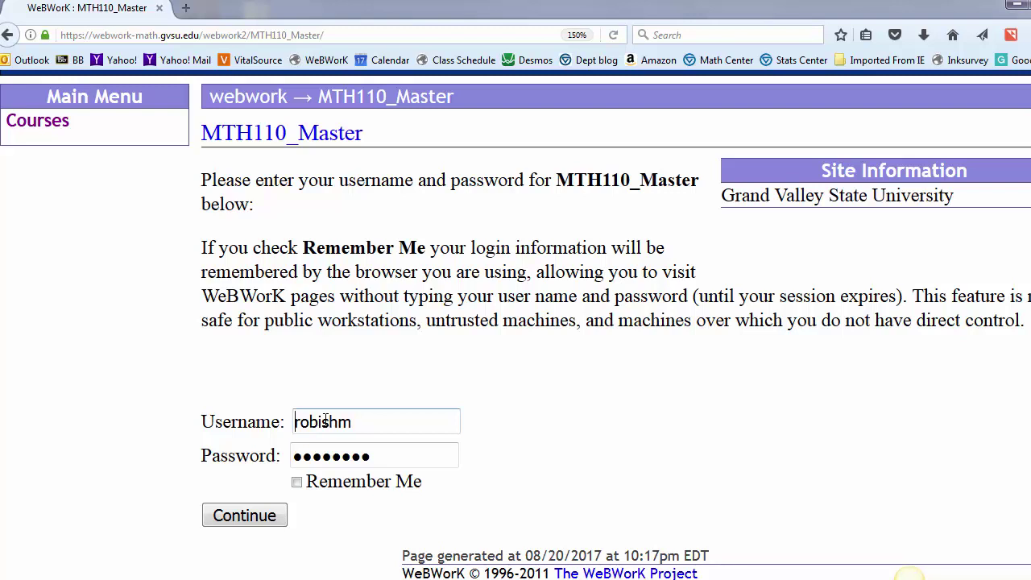
text(F)
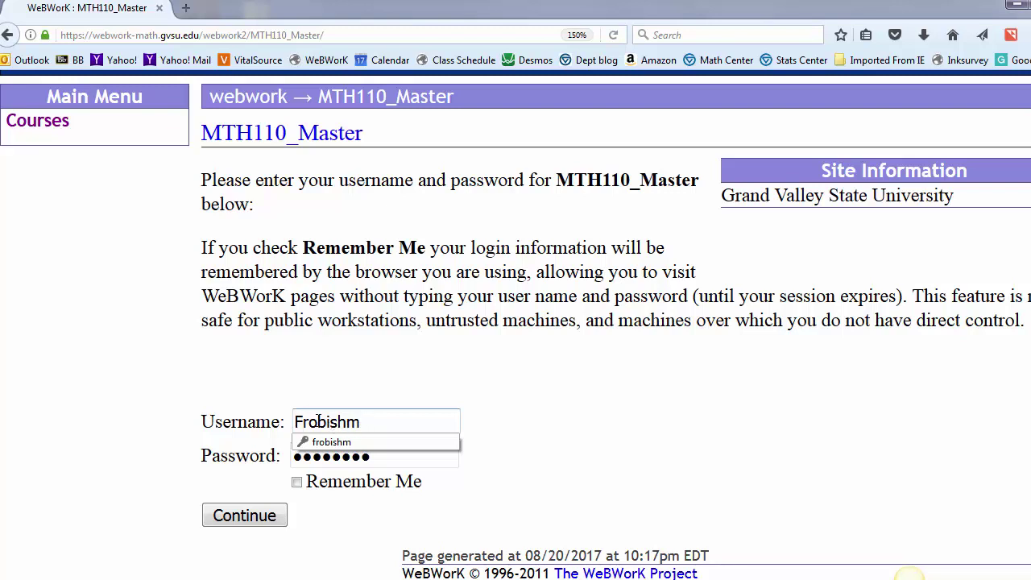
click(239, 524)
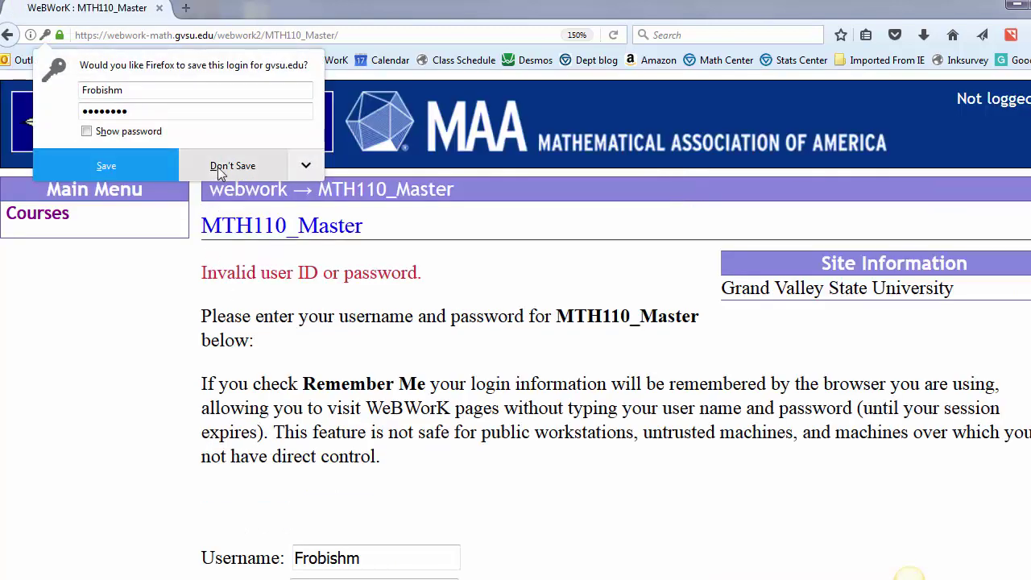
click(219, 163)
Step: After the invalid-login warning, restore the saved lowercase username
scroll(145, 396, down, 3)
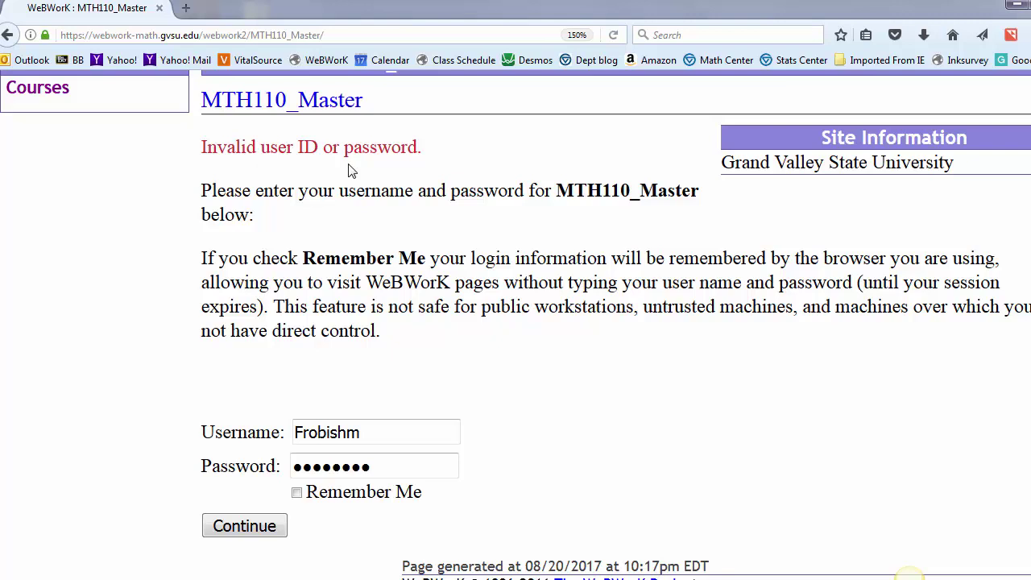
click(303, 434)
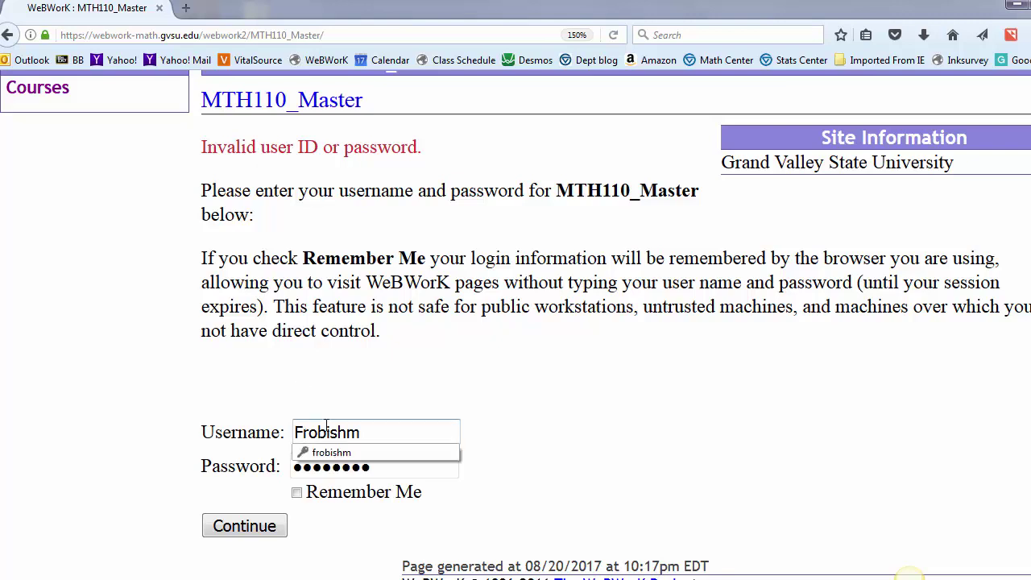
key(Down)
key(Return)
click(386, 438)
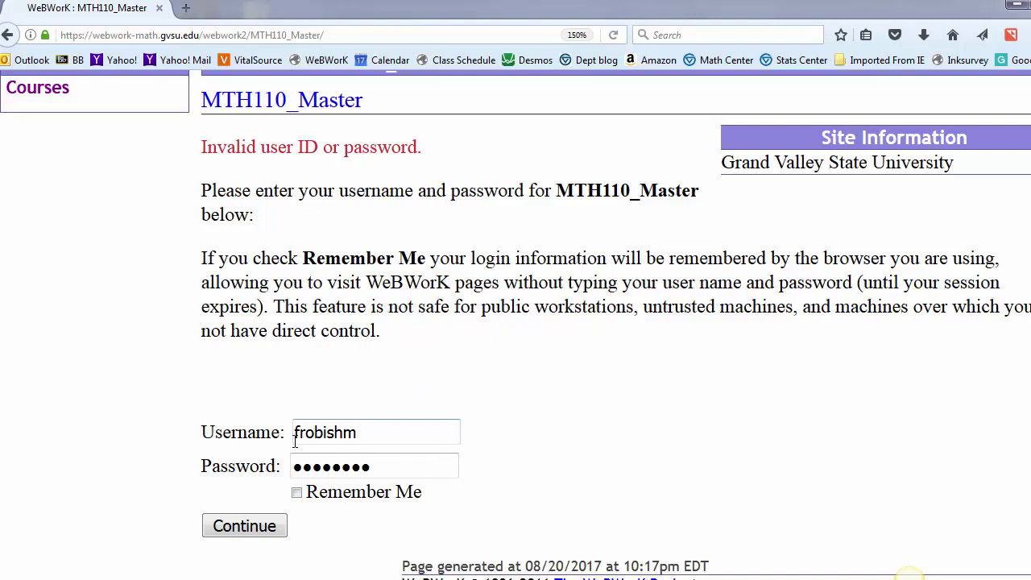
Step: Log in to MTH110_Master with the lowercase username and browse its Homework Sets list
click(253, 528)
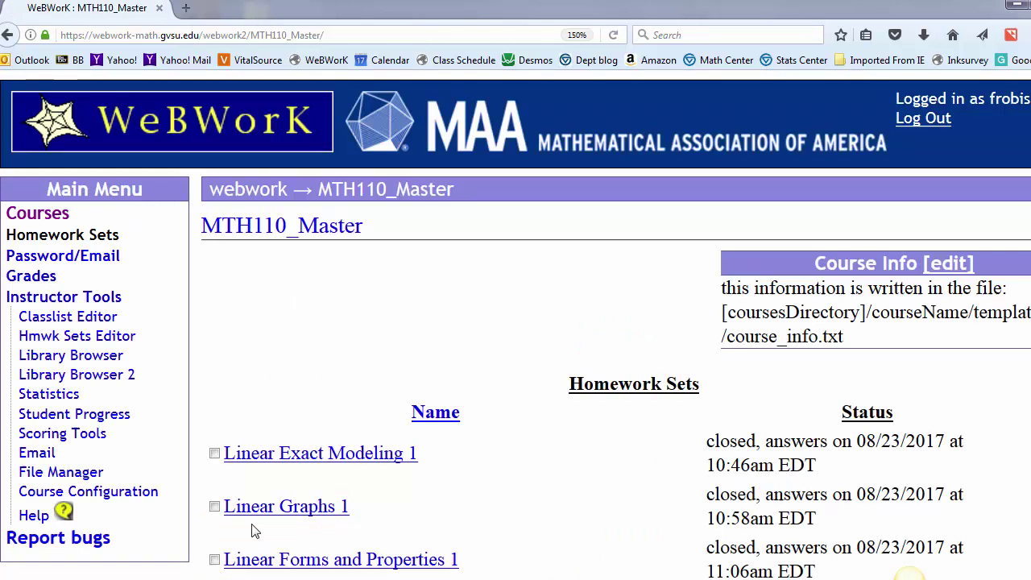
scroll(308, 488, down, 3)
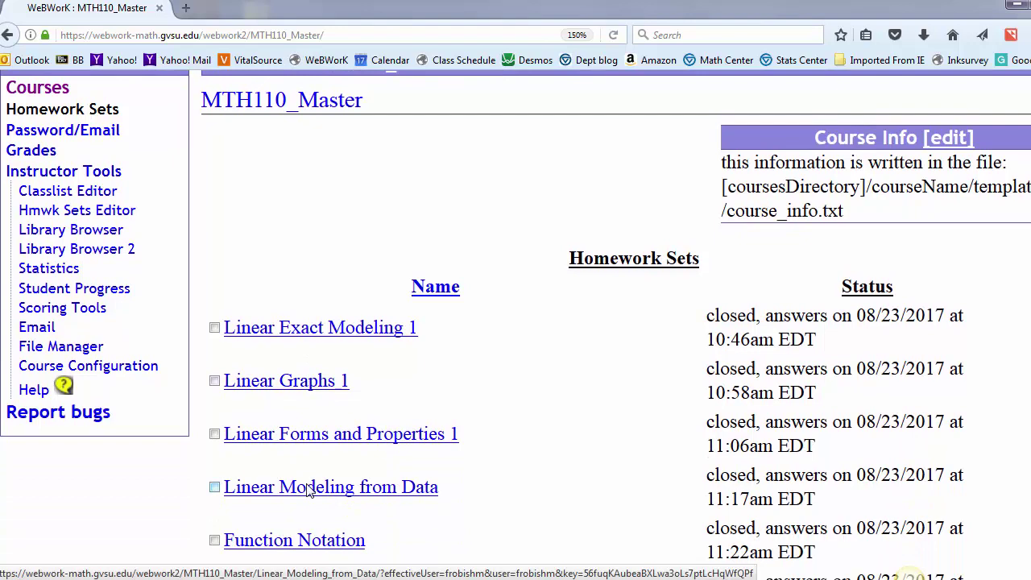
scroll(309, 489, down, 3)
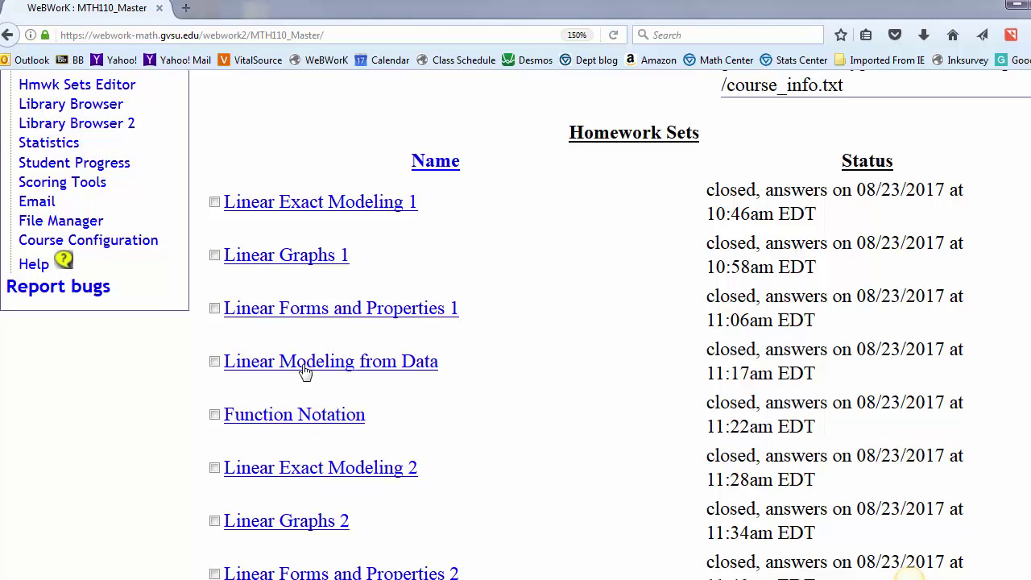
Step: Open the Linear Forms and Properties 1 set and view its six problems
click(281, 316)
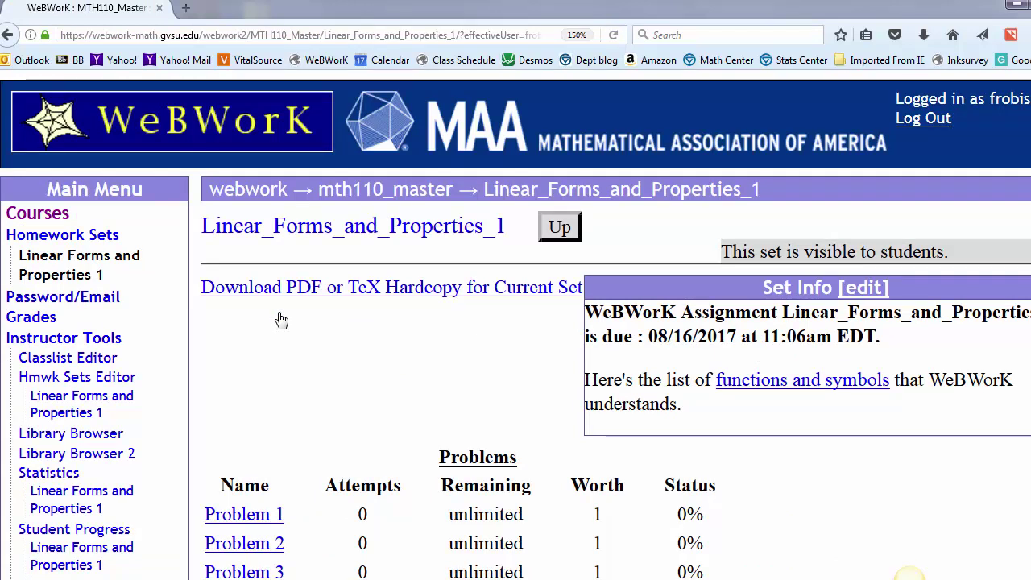
scroll(282, 320, down, 3)
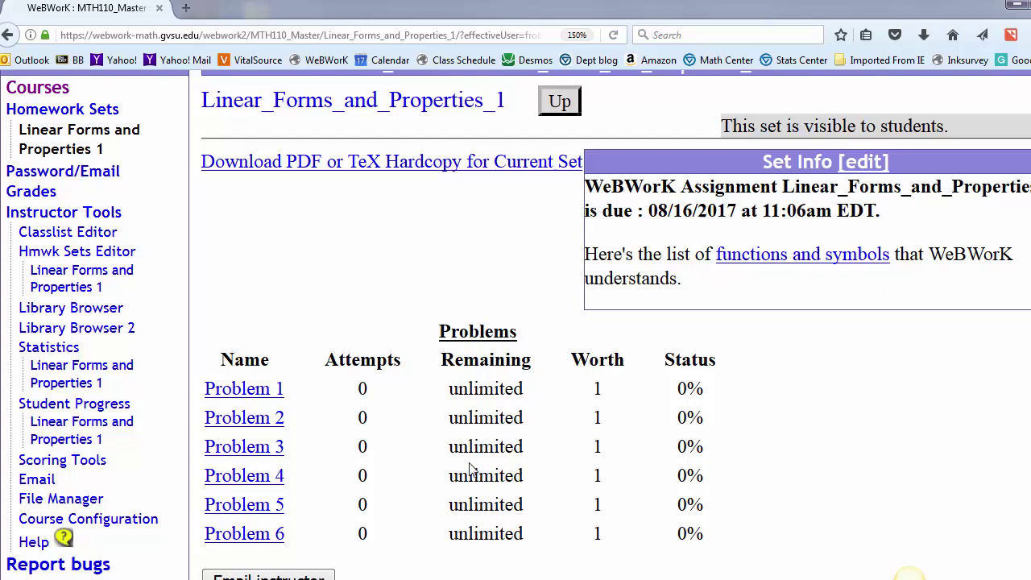
Step: Return to the Homework Sets list and open the Exponential Graphs set
click(103, 117)
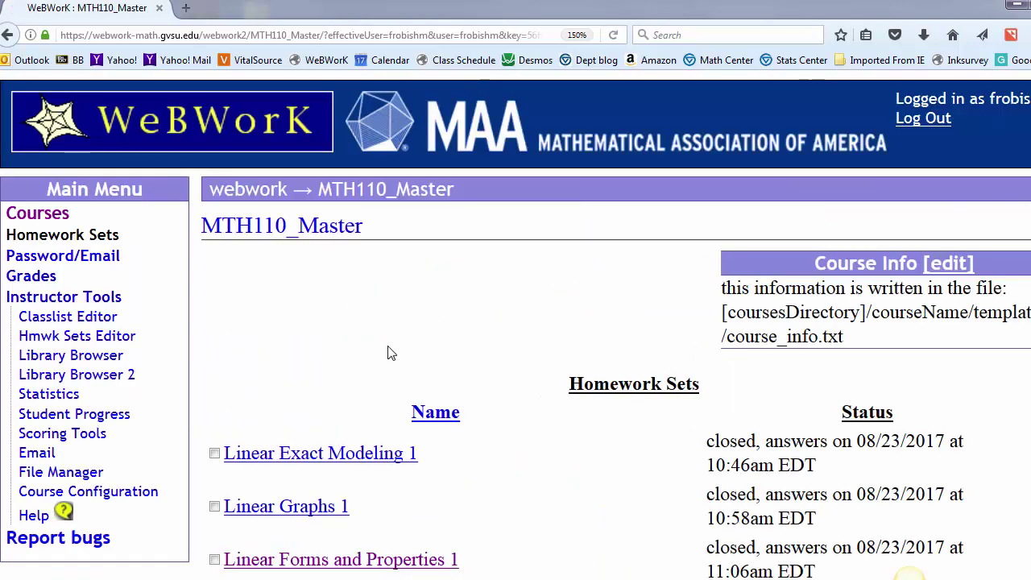
scroll(388, 353, down, 7)
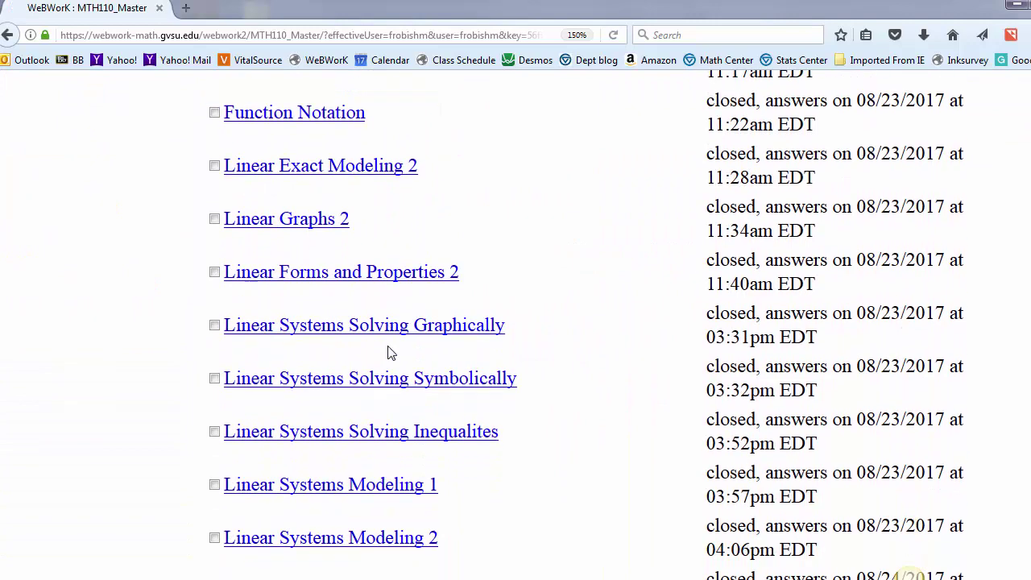
scroll(388, 353, down, 15)
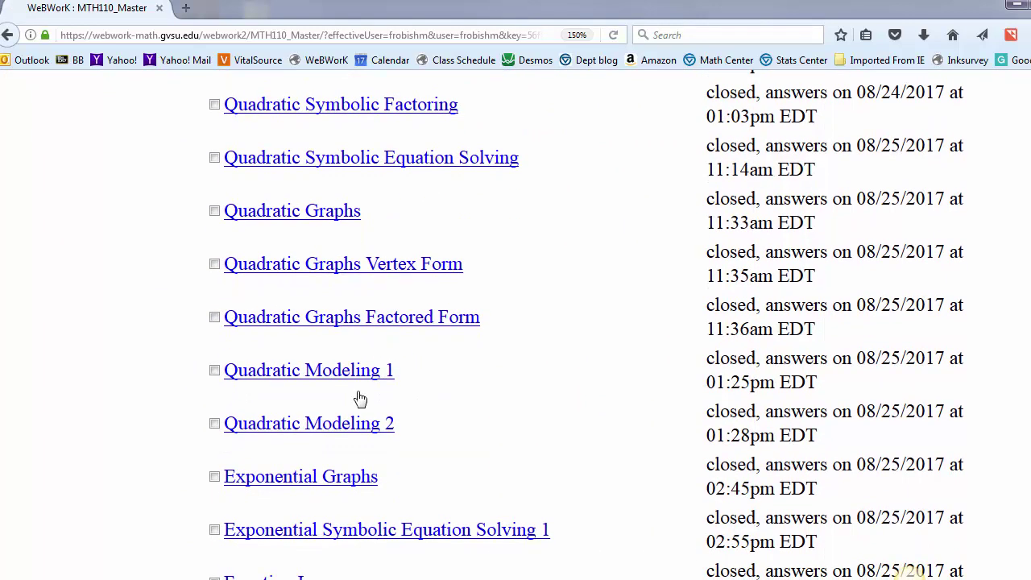
click(328, 482)
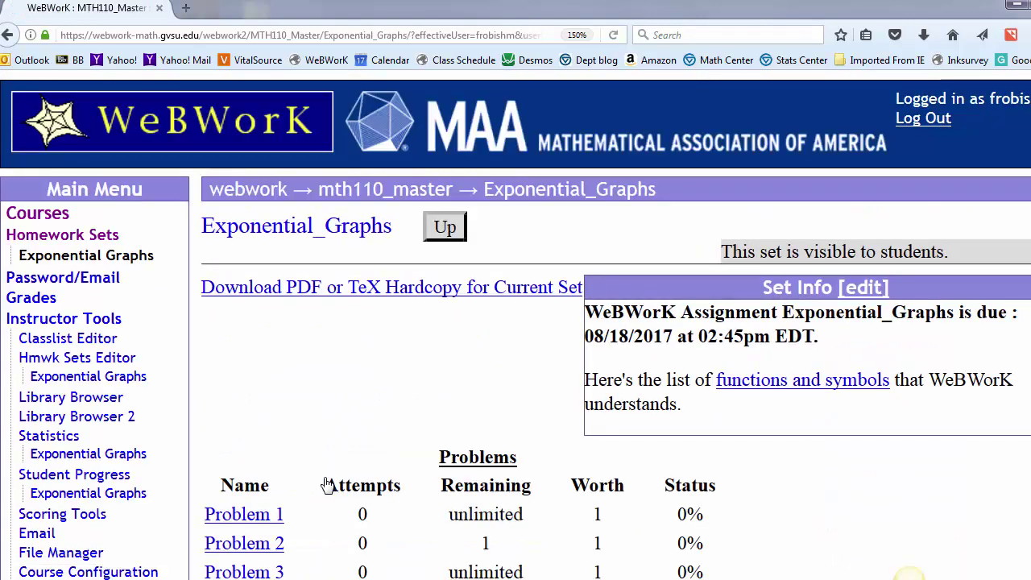
Step: Open Problem 4, asking whether f(x) = Q·2.5^x increases or decreases
scroll(330, 419, down, 2)
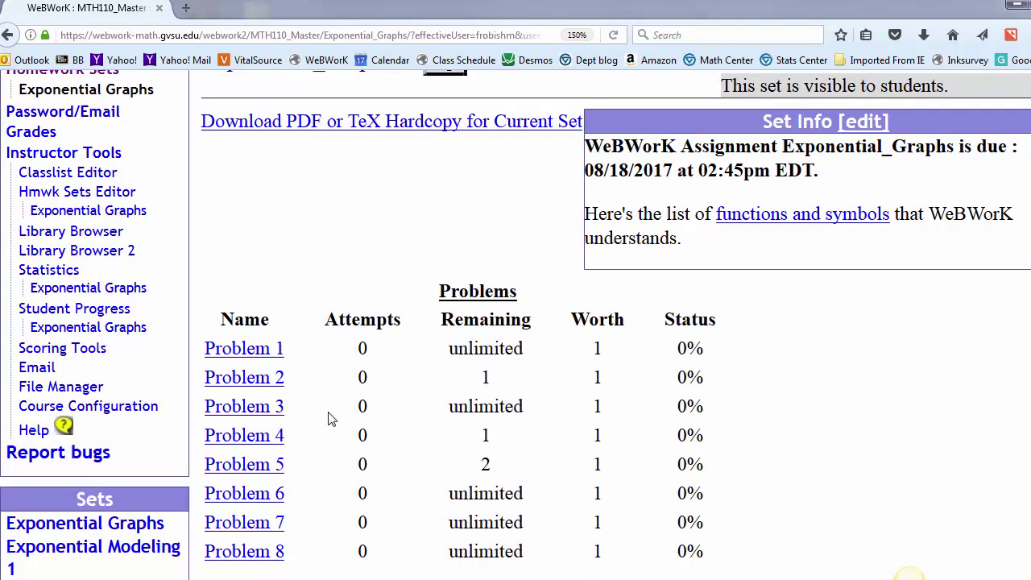
scroll(330, 419, down, 1)
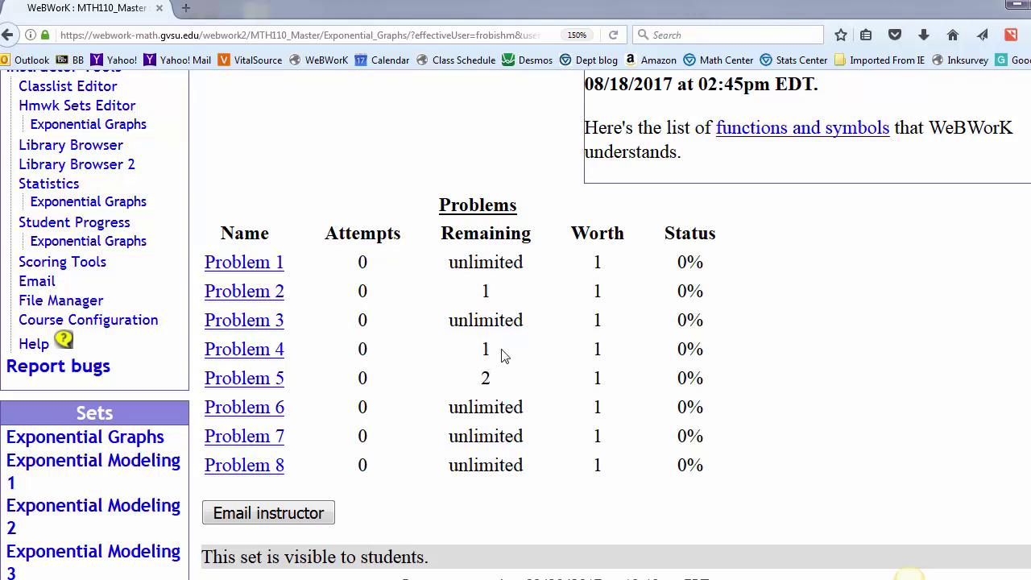
click(269, 351)
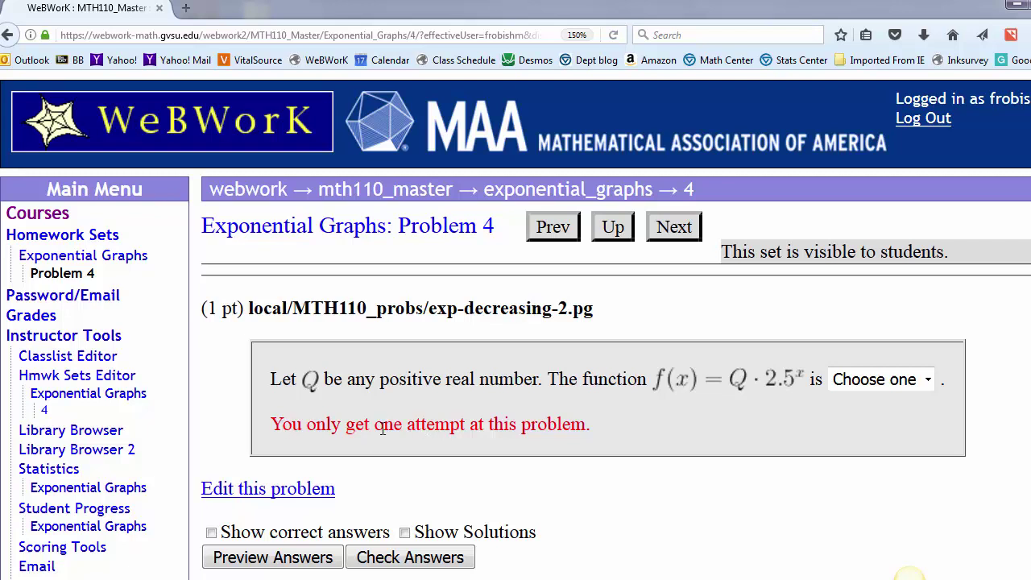
scroll(385, 421, down, 3)
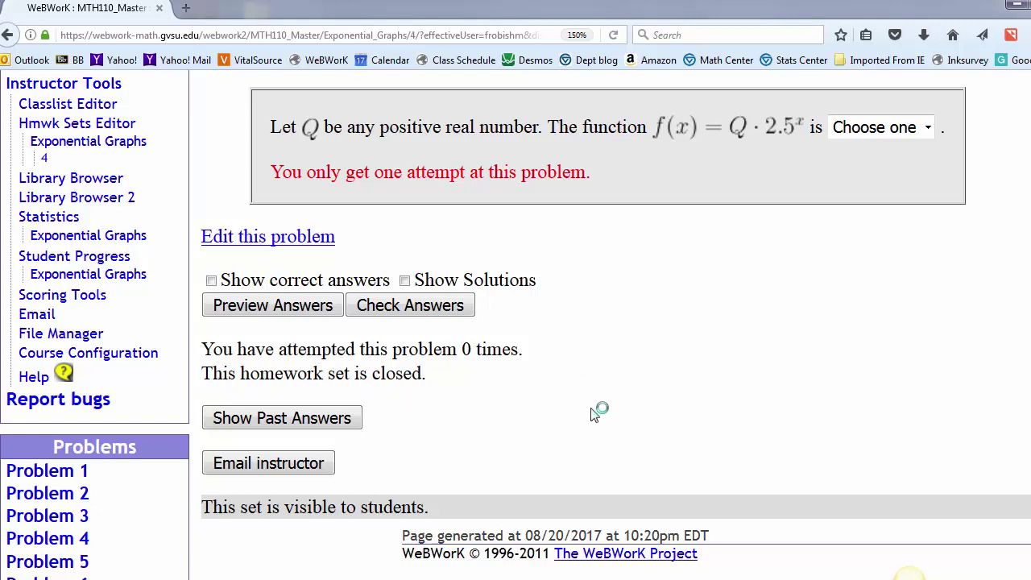
scroll(594, 413, up, 3)
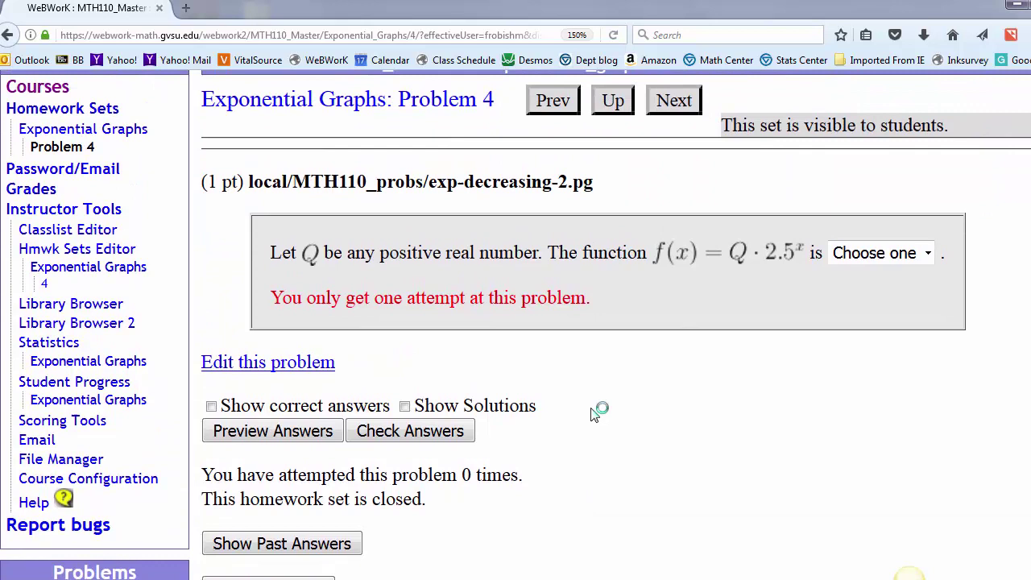
click(848, 258)
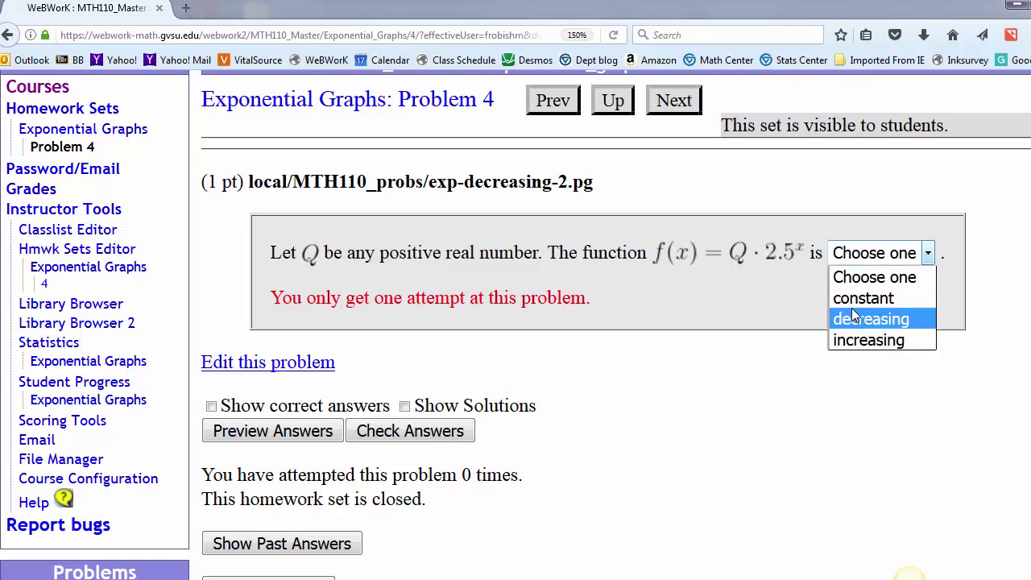
click(740, 353)
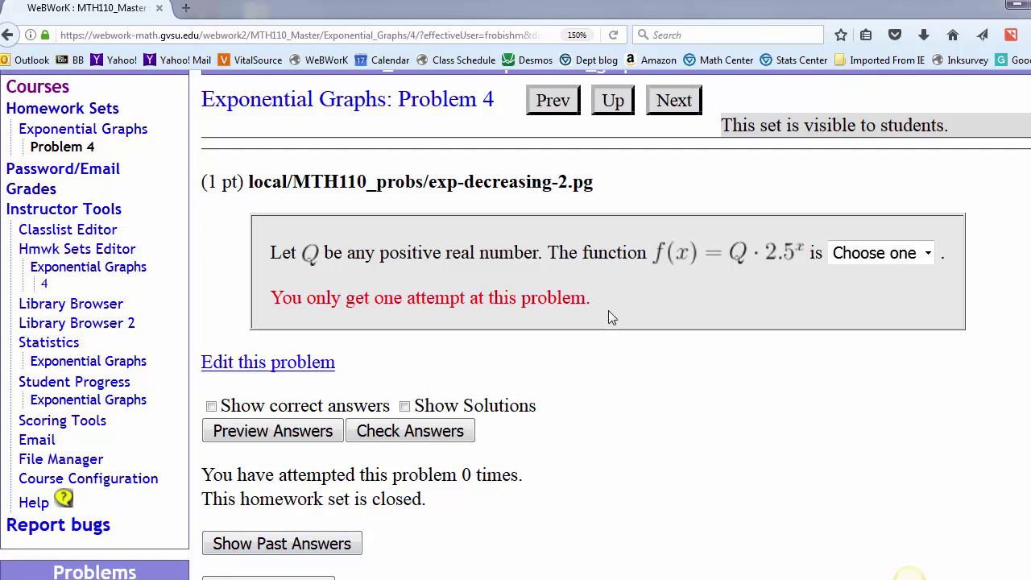
scroll(608, 310, up, 2)
scroll(610, 316, up, 1)
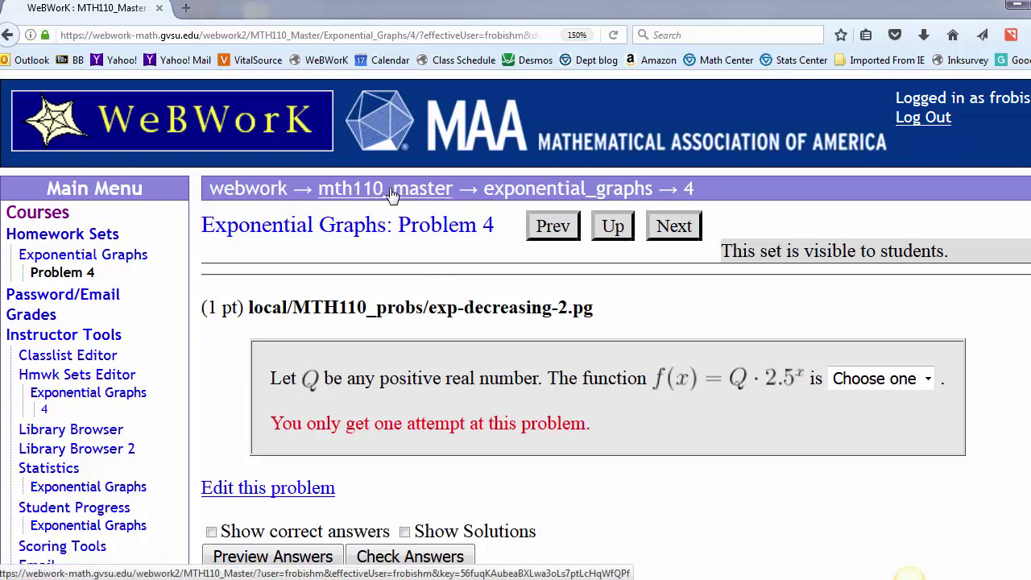
Step: Go back to the Homework Sets list and scroll down to the Rational, Radical and Section sets
click(87, 239)
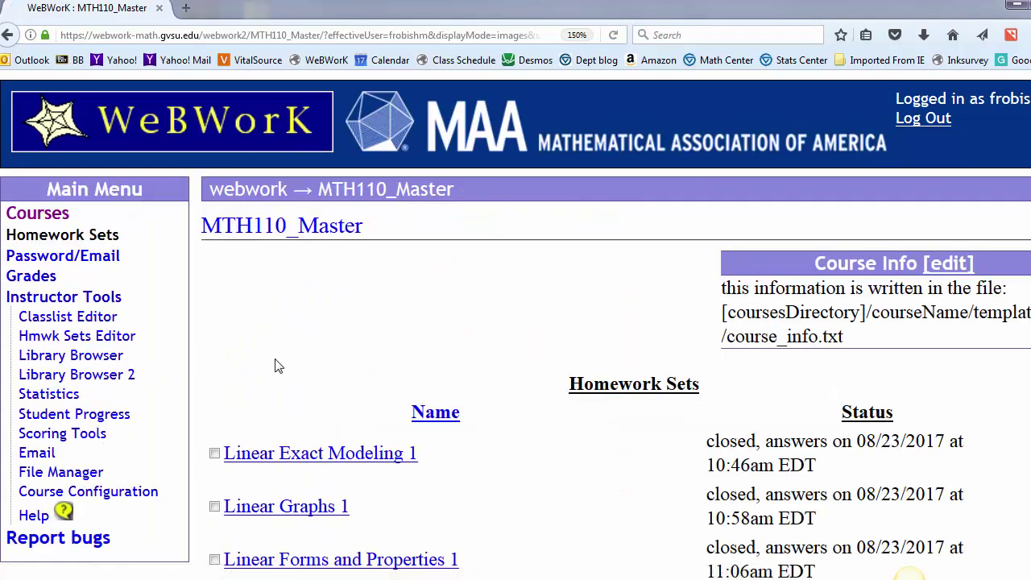
scroll(275, 366, down, 8)
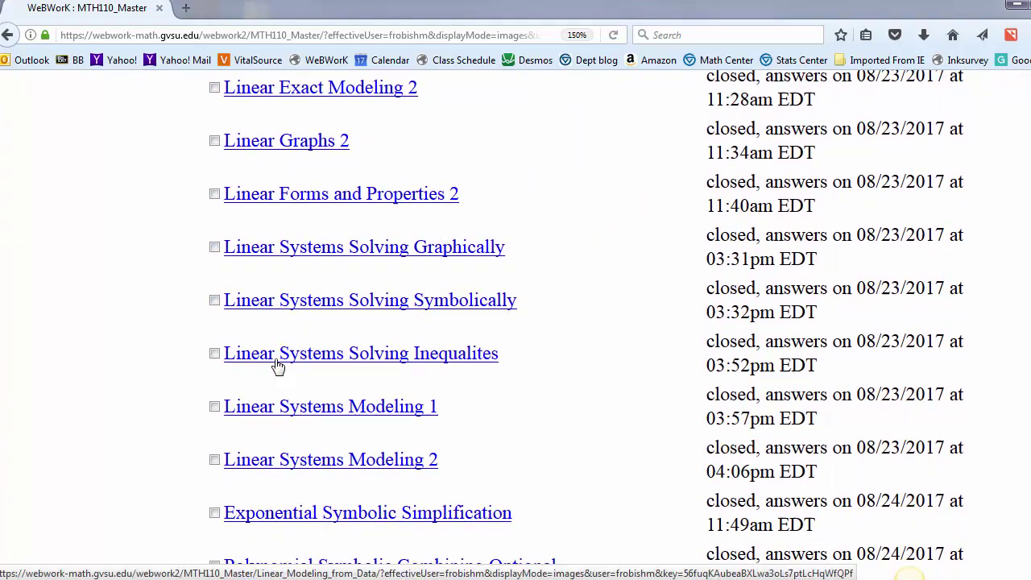
scroll(275, 367, down, 15)
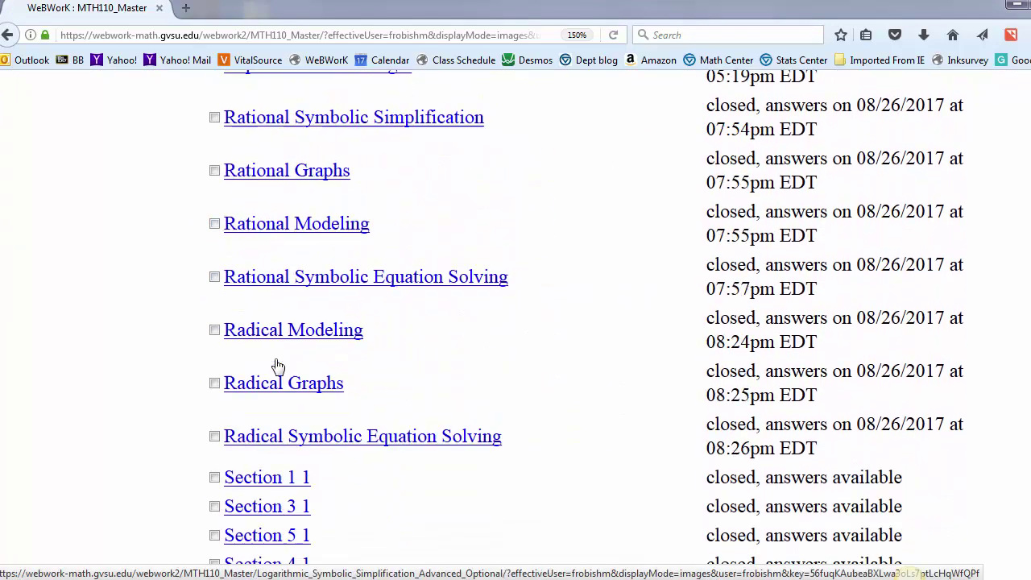
scroll(275, 366, down, 5)
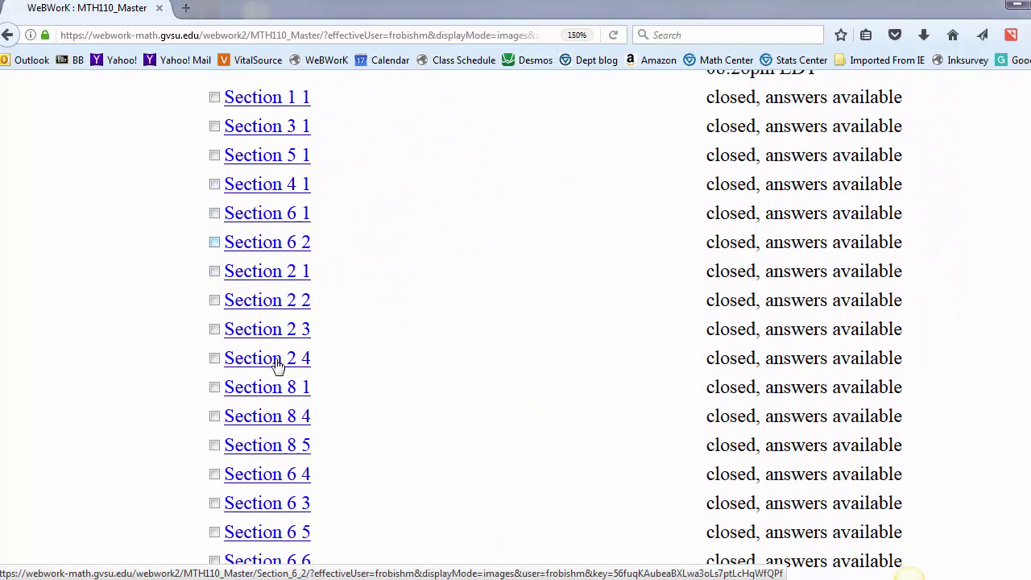
scroll(275, 366, down, 3)
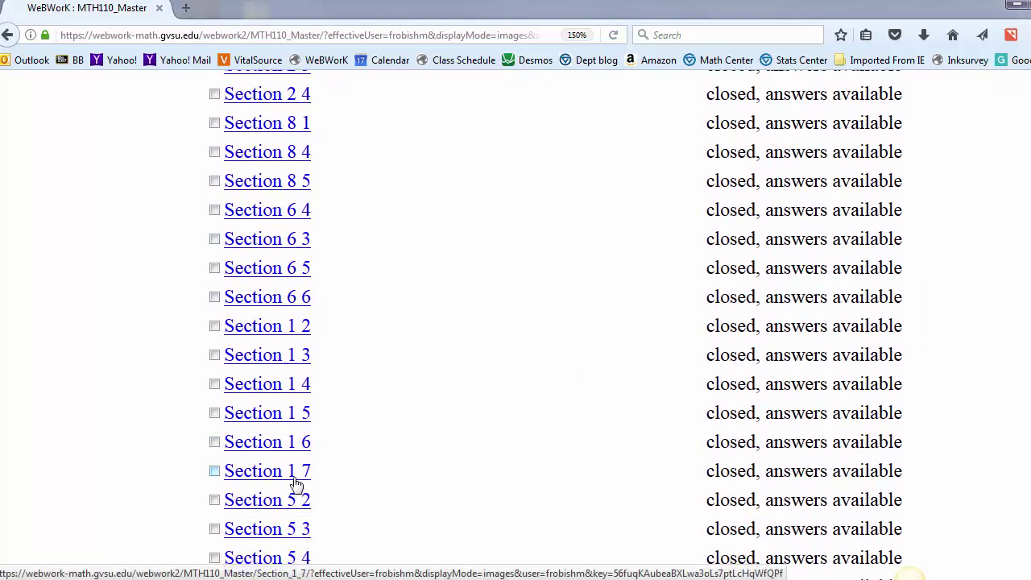
Step: Open Problem 5 of the Section 1 7 set, the printing-cost C(n) question
click(295, 473)
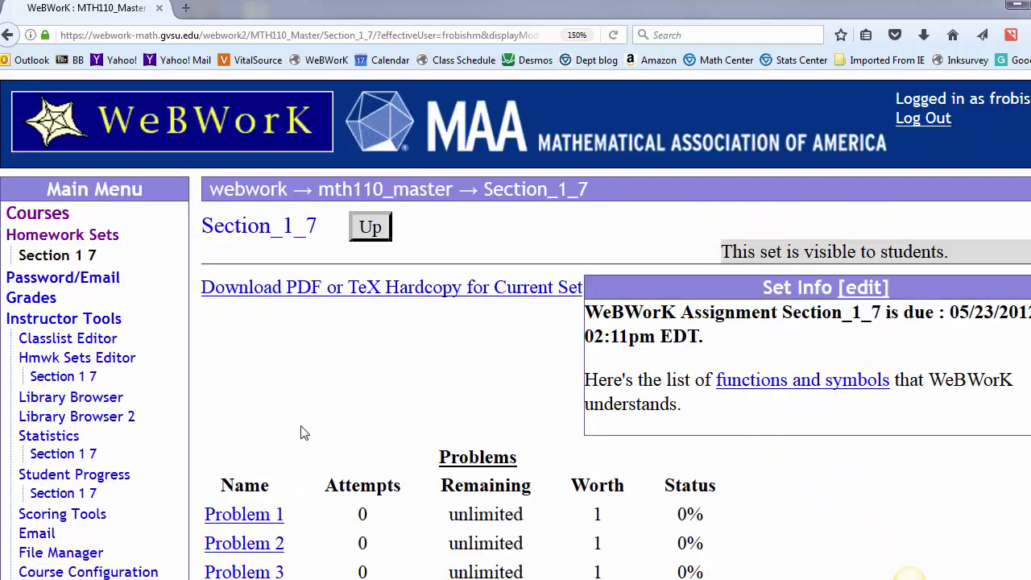
scroll(302, 431, down, 4)
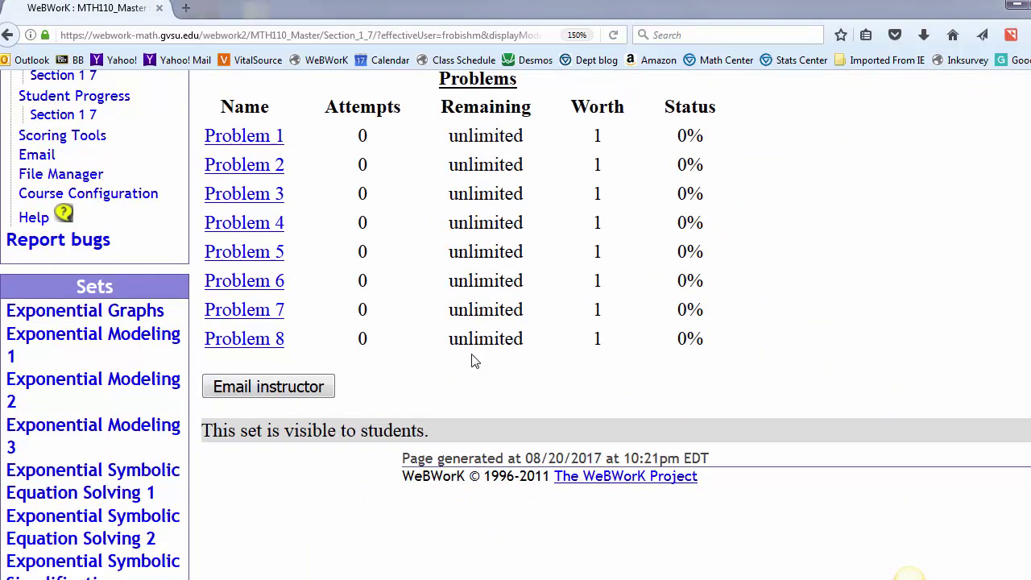
click(265, 252)
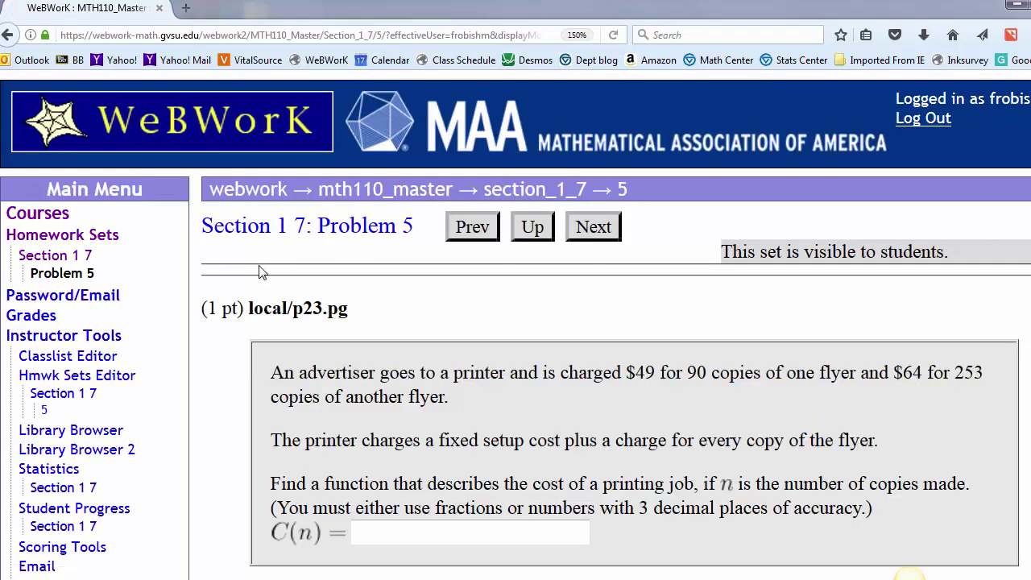
scroll(260, 272, down, 3)
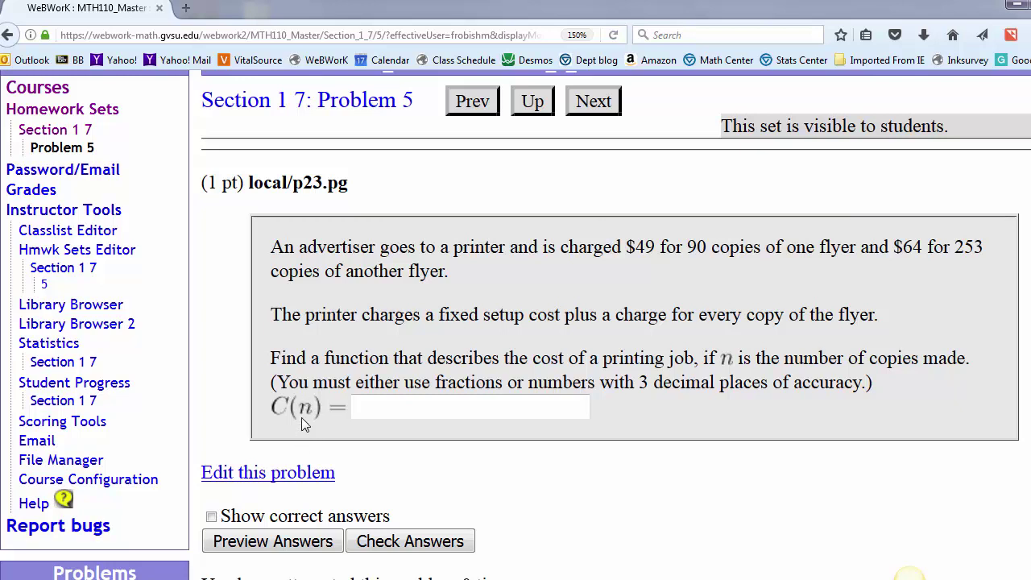
Step: Enter 2x-4 for C(n) and check it, getting an 'x is not defined' error
click(433, 406)
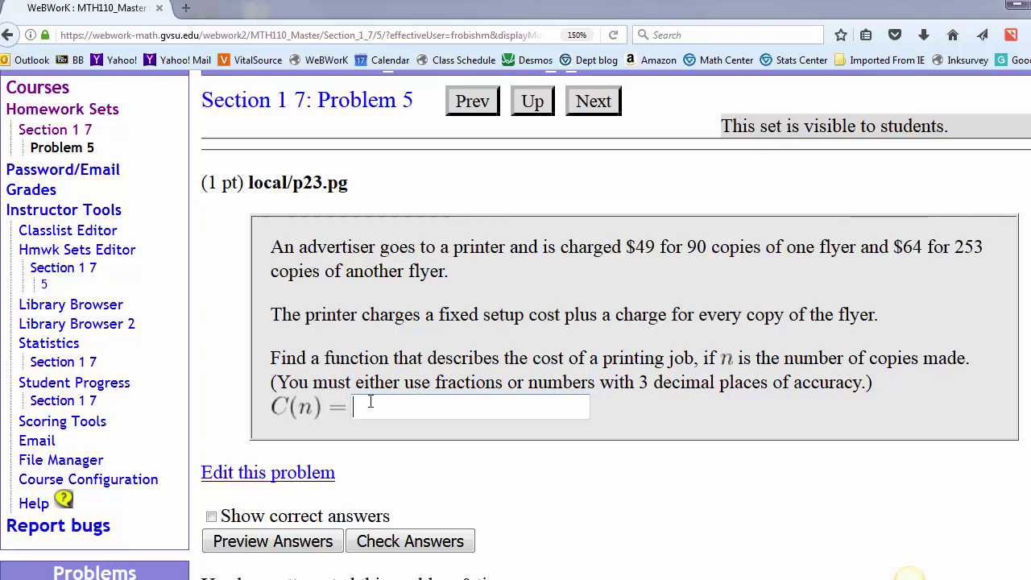
text(2x+)
text(4)
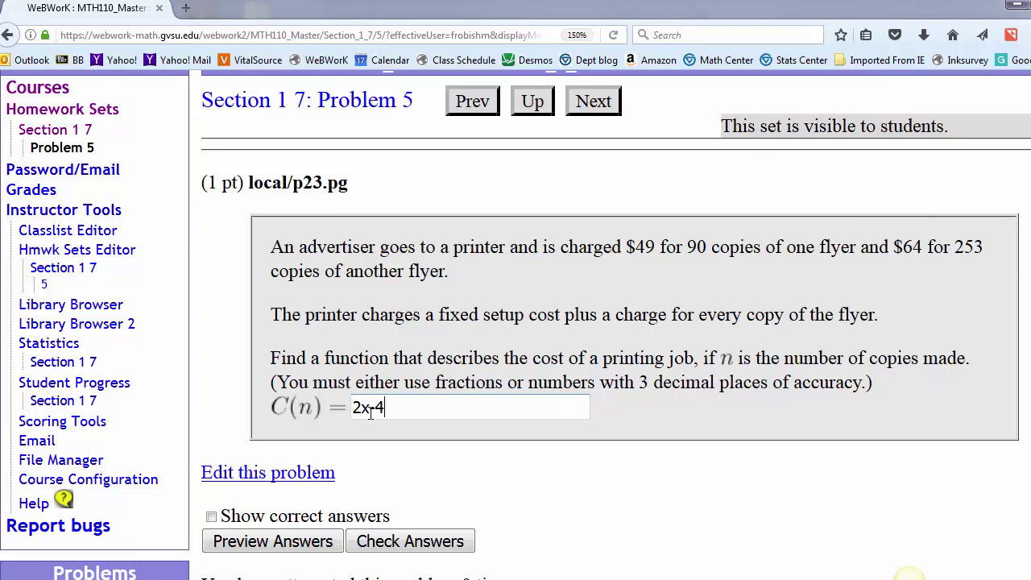
click(411, 542)
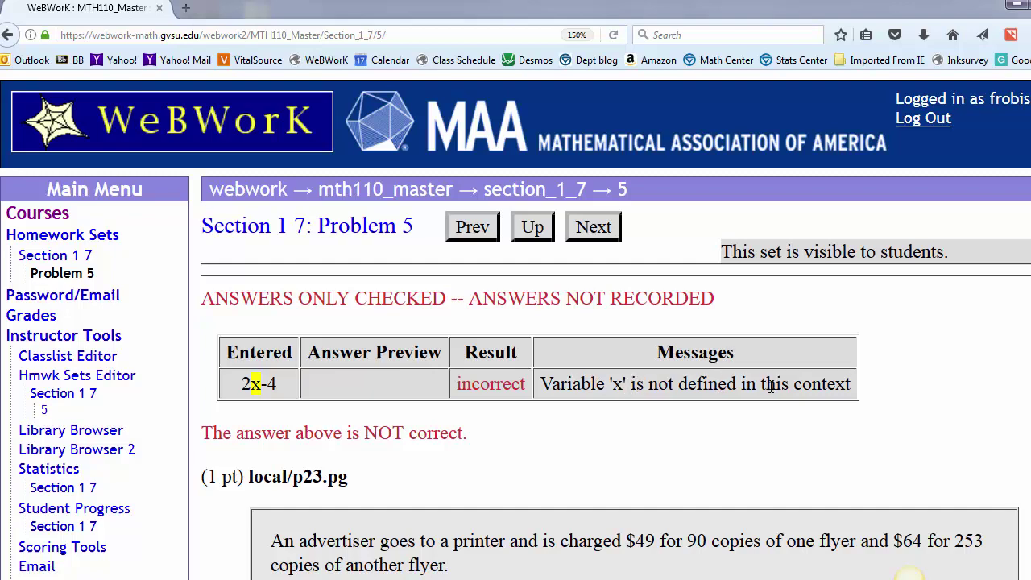
scroll(771, 388, down, 4)
scroll(771, 391, up, 1)
scroll(770, 391, up, 1)
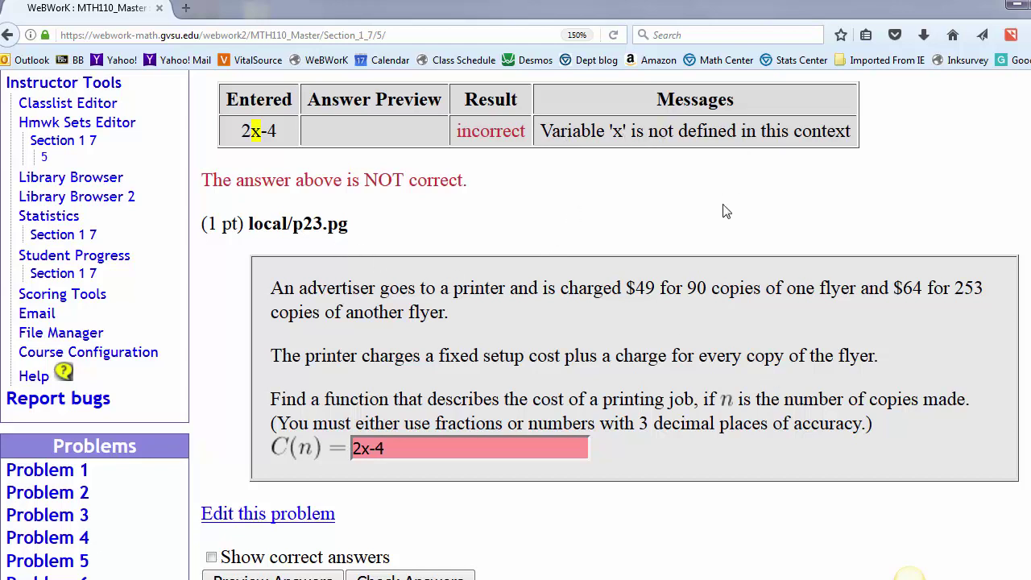
Step: Change the answer to 2n-4 and check it again, which is still marked incorrect
click(369, 449)
key(BackSpace)
text(n)
scroll(313, 447, down, 1)
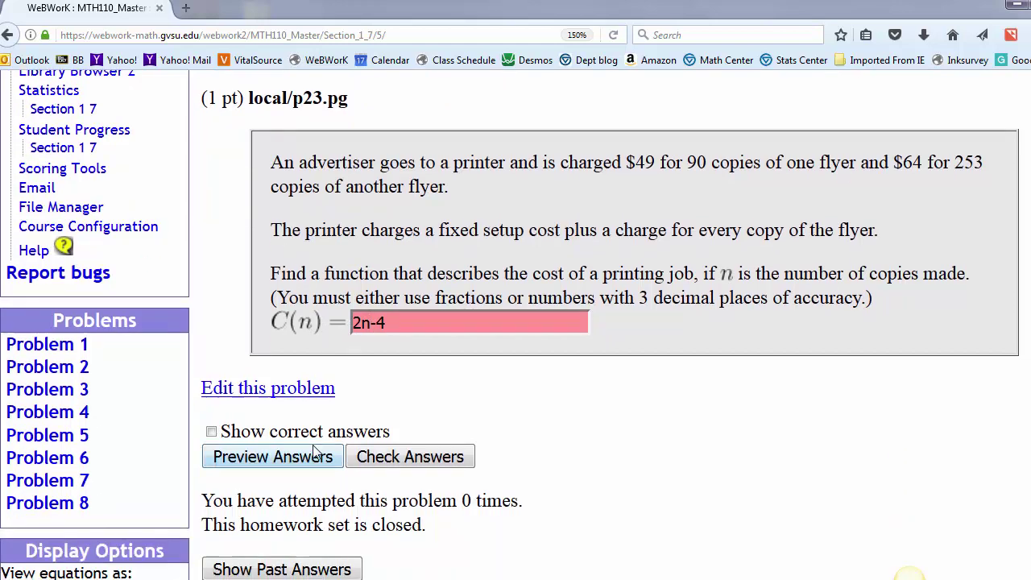
click(410, 457)
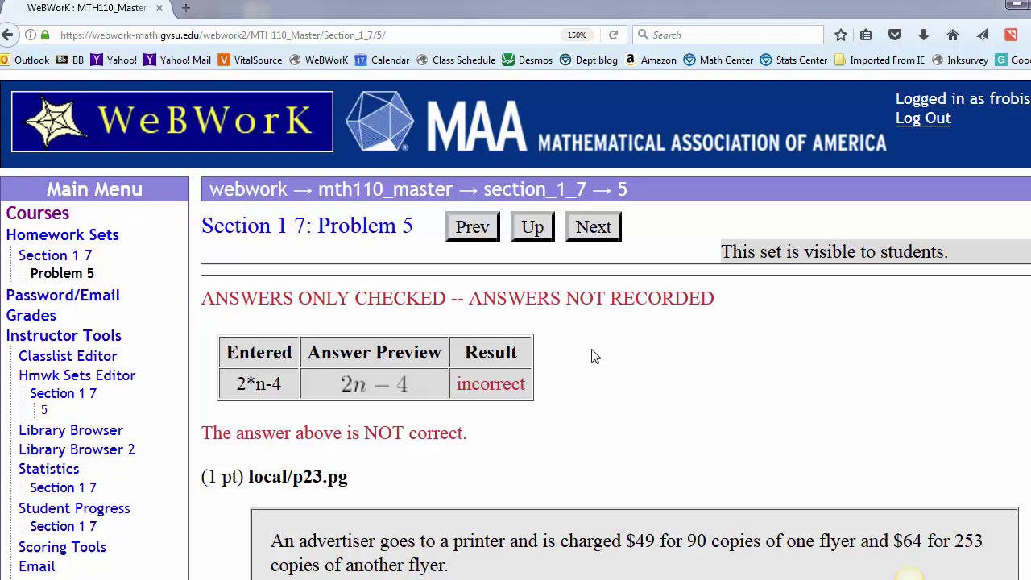
Step: Return to the course page and open the Exponential Modeling 2 set's problem list
click(395, 197)
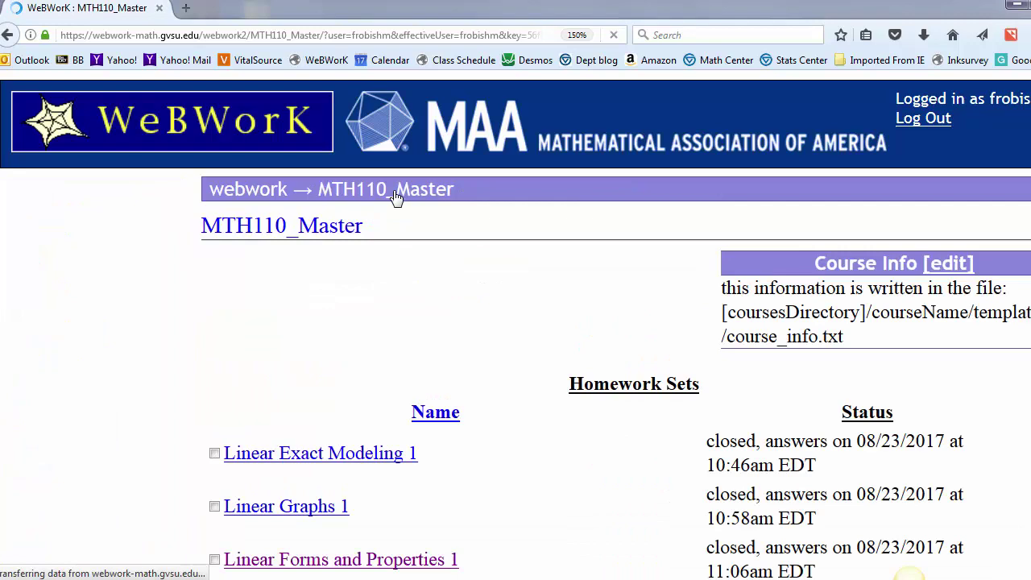
scroll(315, 407, down, 2)
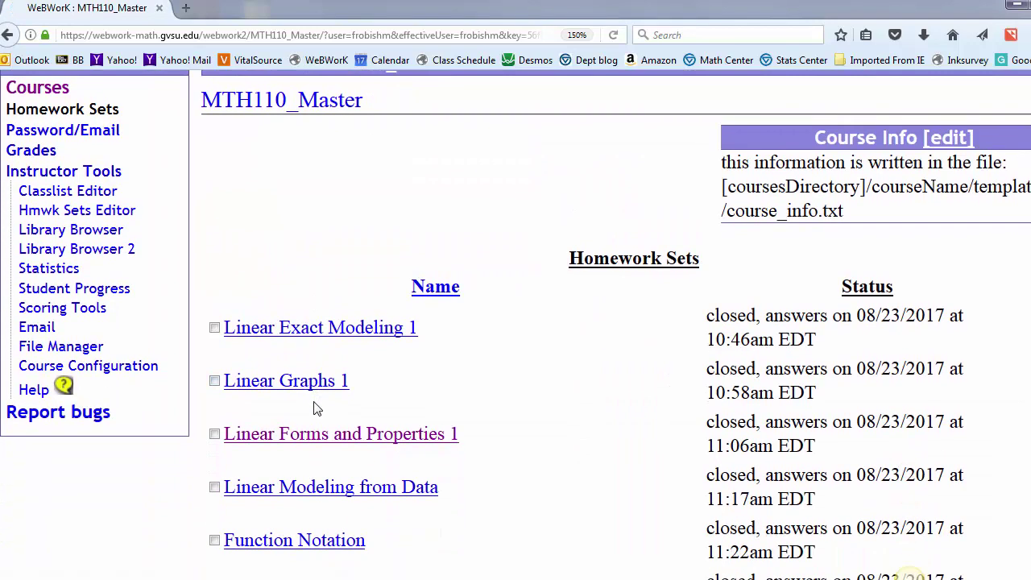
scroll(315, 408, down, 2)
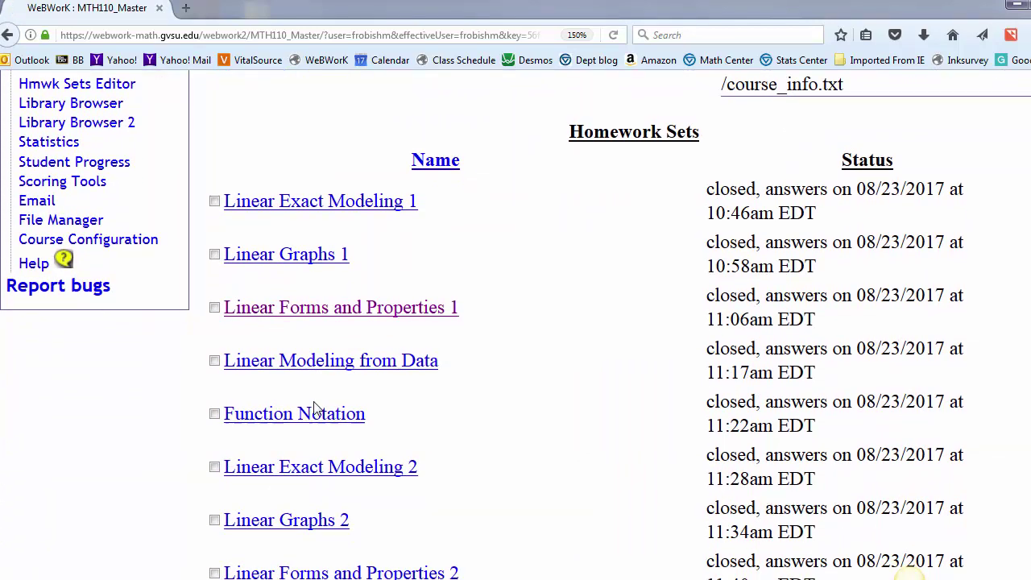
scroll(315, 407, down, 10)
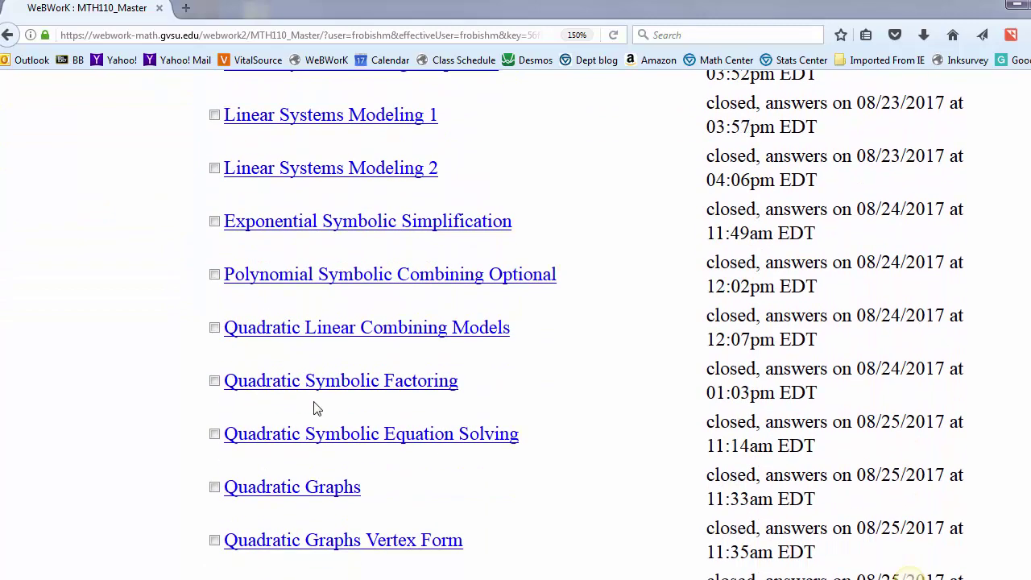
scroll(315, 408, down, 8)
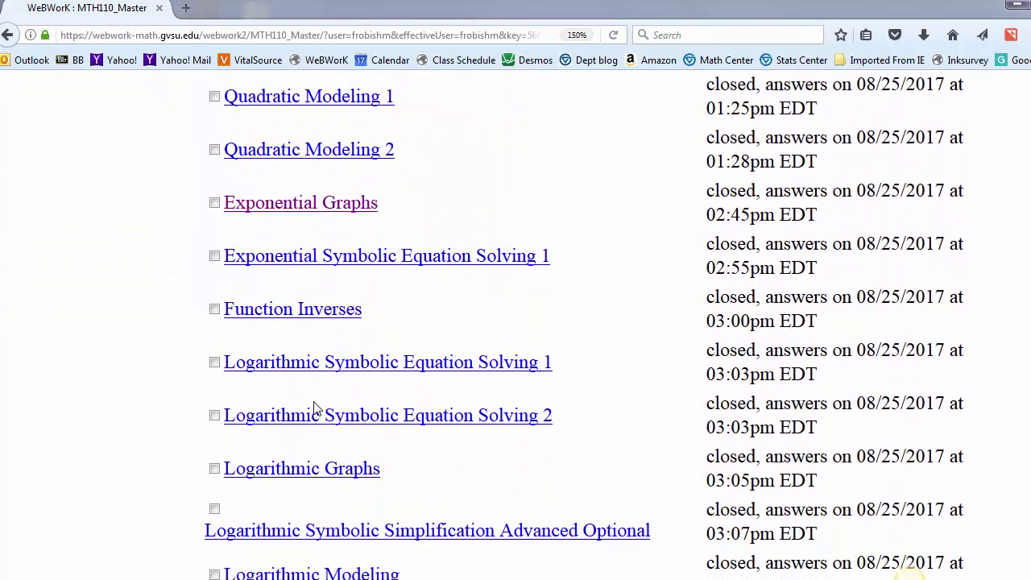
scroll(315, 408, down, 8)
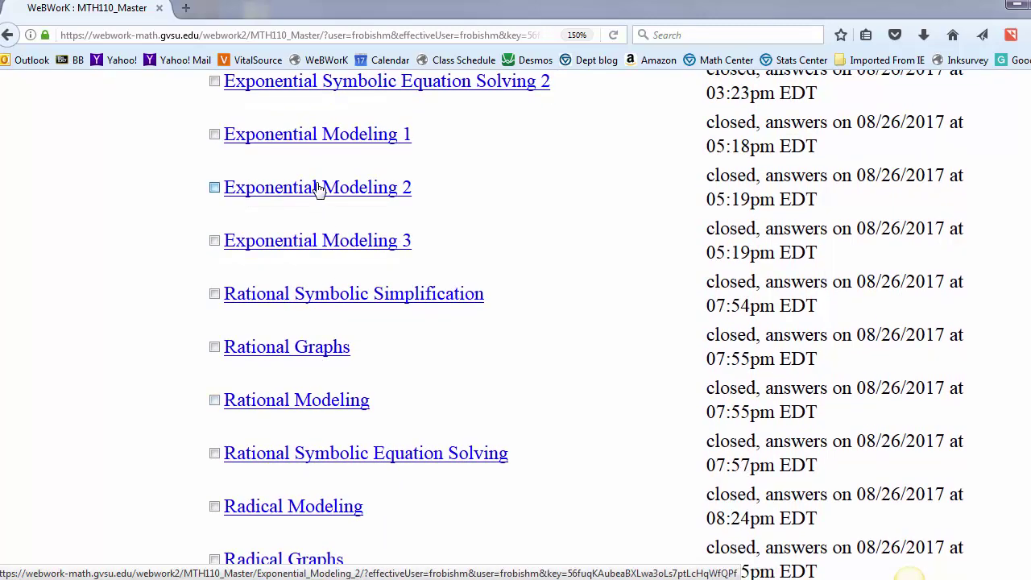
click(319, 188)
scroll(319, 216, down, 1)
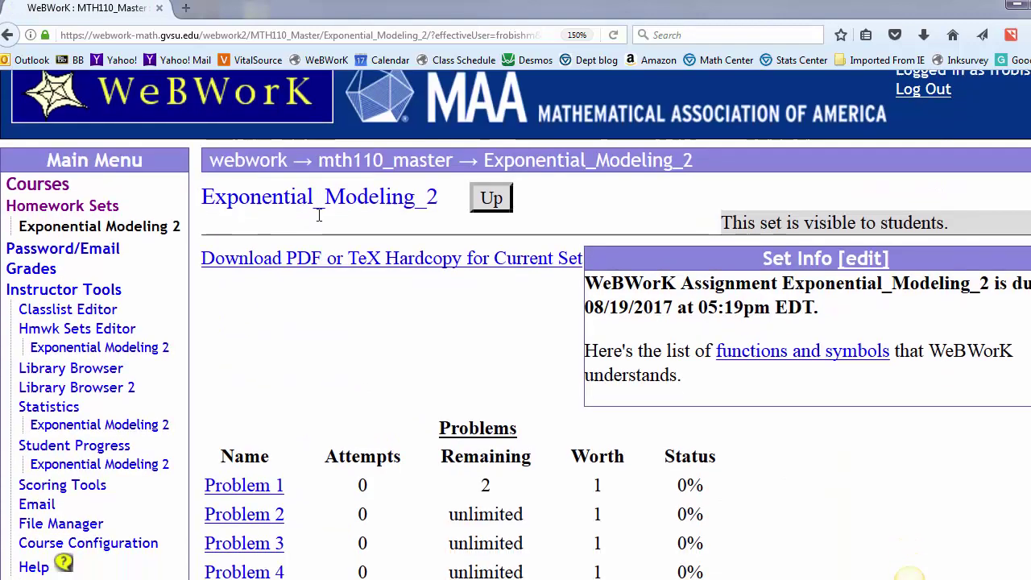
scroll(319, 215, down, 5)
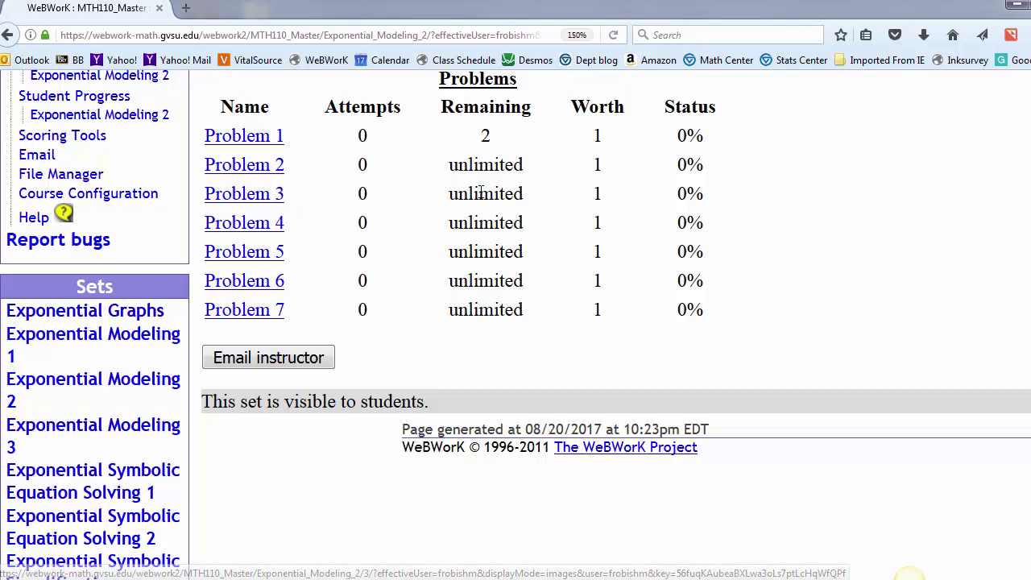
Step: Open Problem 3 and enter -4(1.1)^x as f(x) using the autocomplete suggestion
click(252, 202)
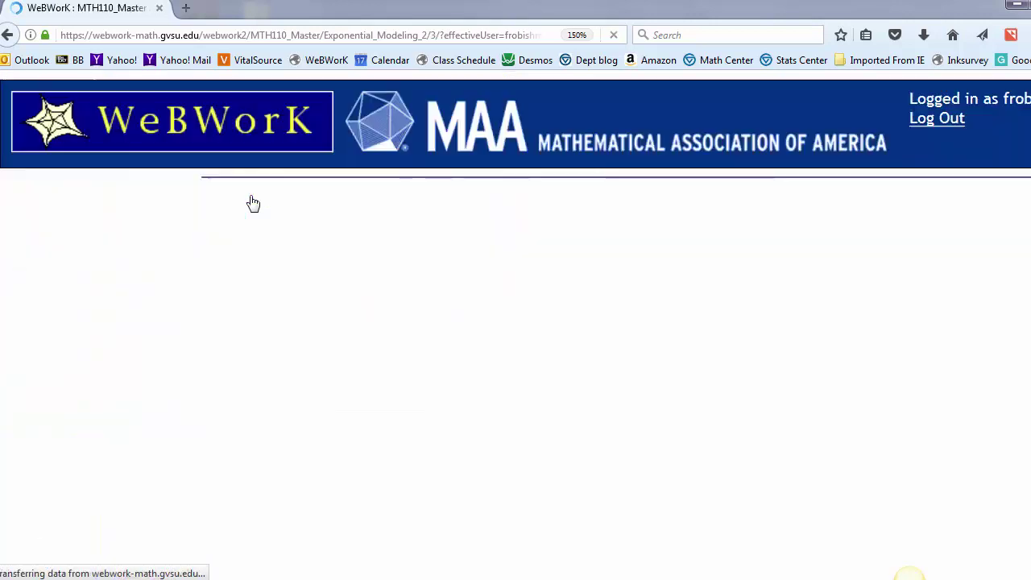
scroll(253, 202, down, 3)
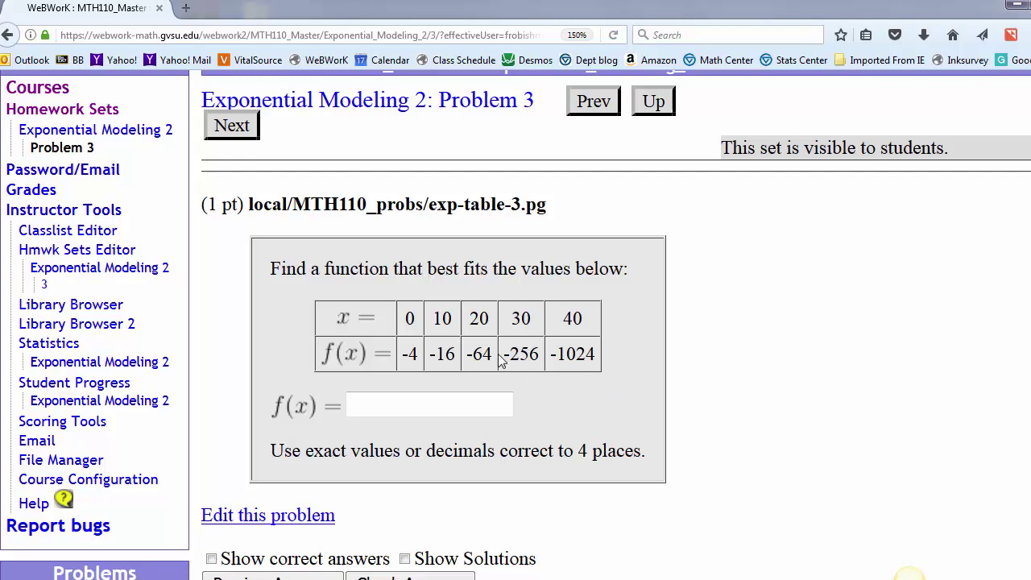
click(456, 401)
text(-4)
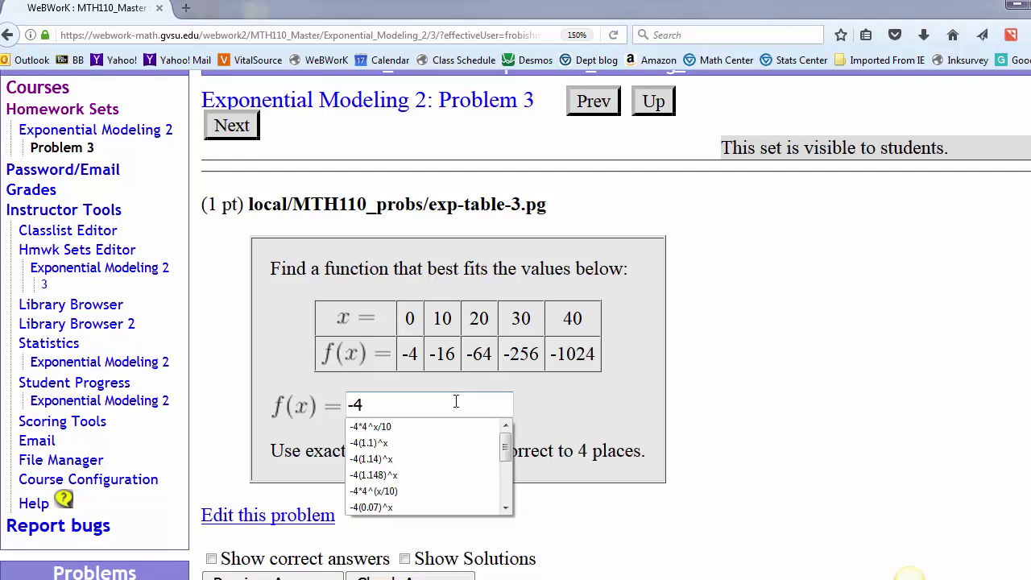
click(401, 445)
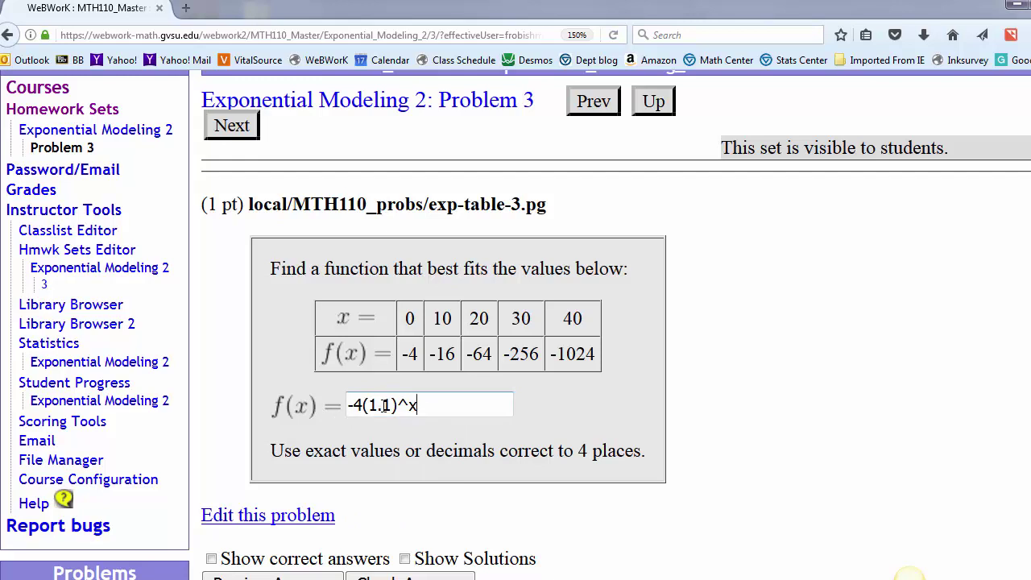
Step: Check -4(1.1)^x, then change the base to 1.14 and check -4(1.14)^x
scroll(385, 405, down, 3)
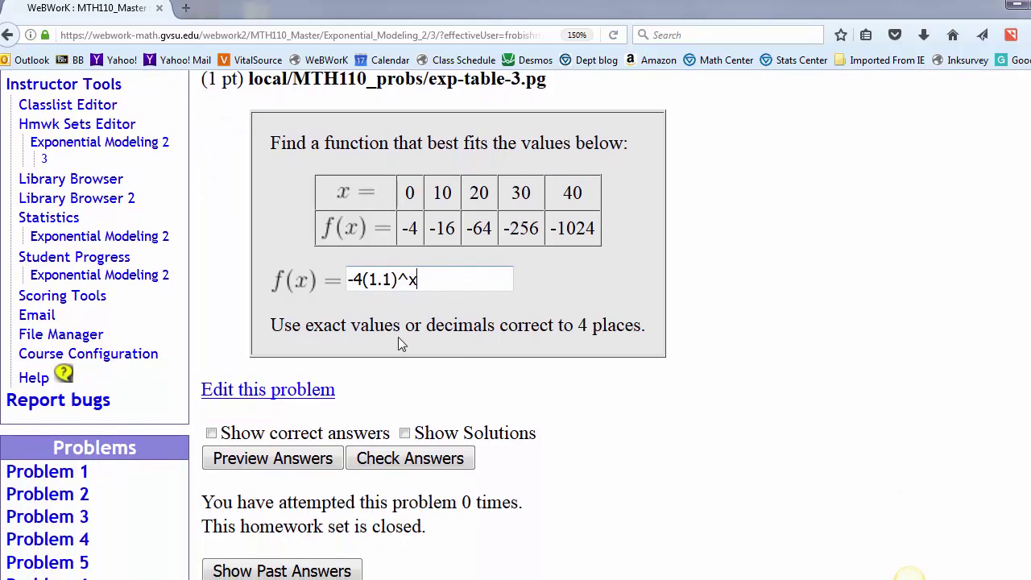
click(409, 467)
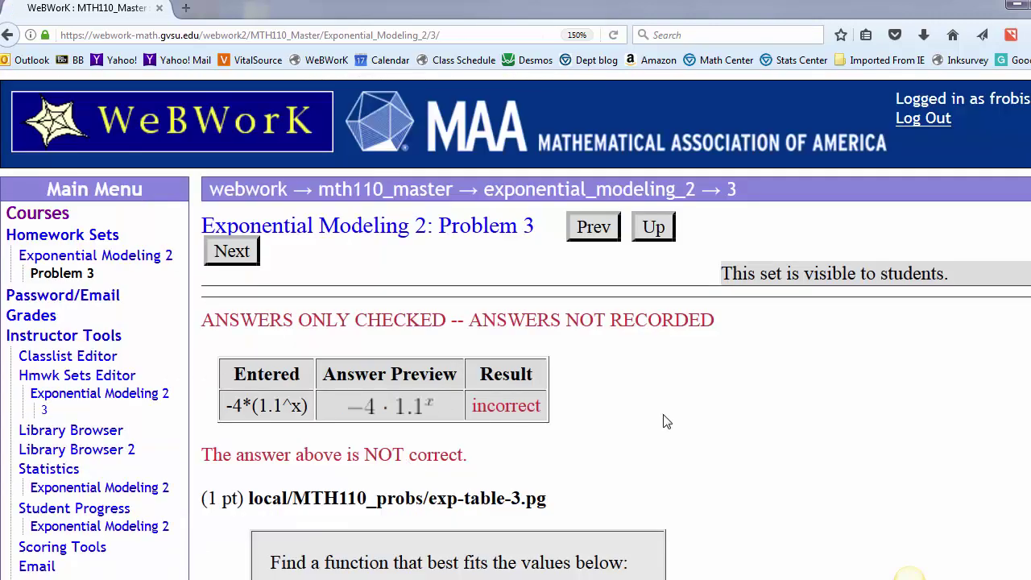
scroll(665, 422, down, 6)
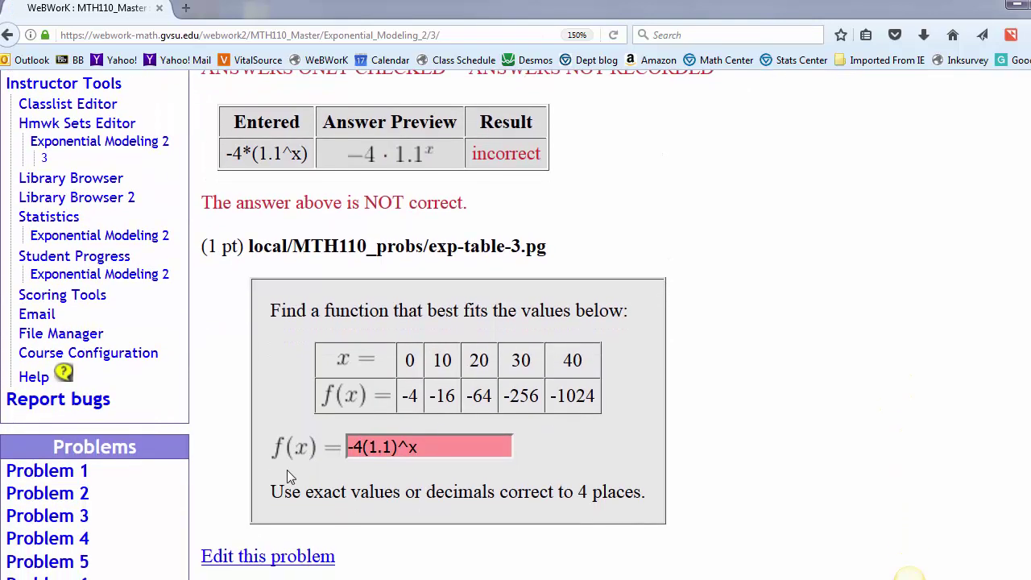
click(393, 455)
text(4)
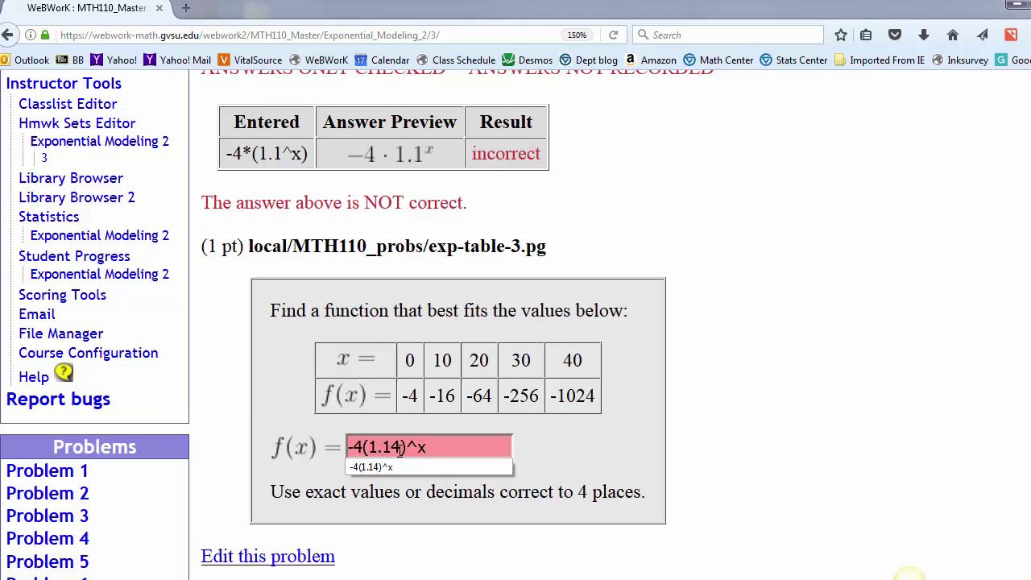
click(376, 467)
scroll(383, 461, down, 3)
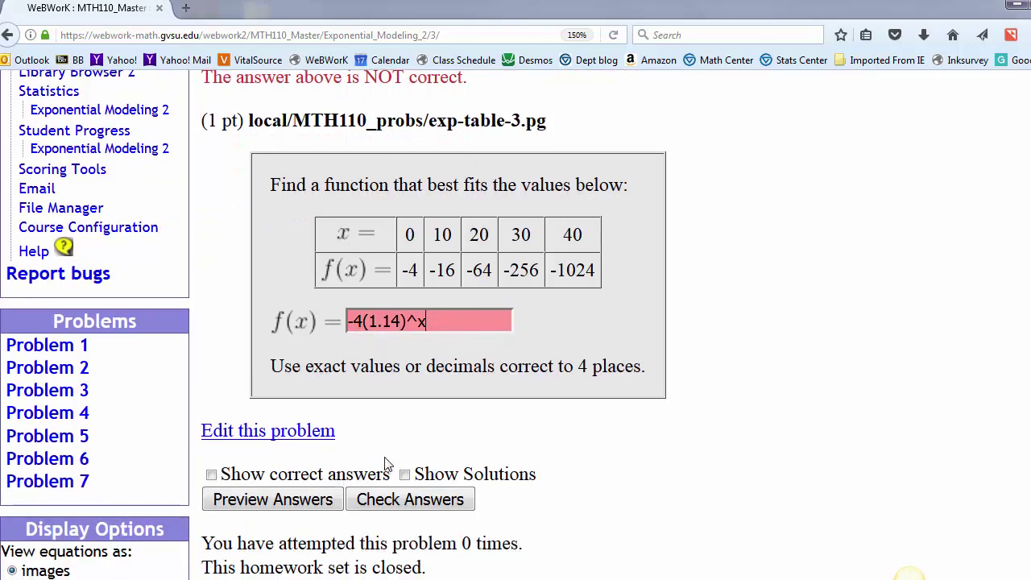
click(394, 501)
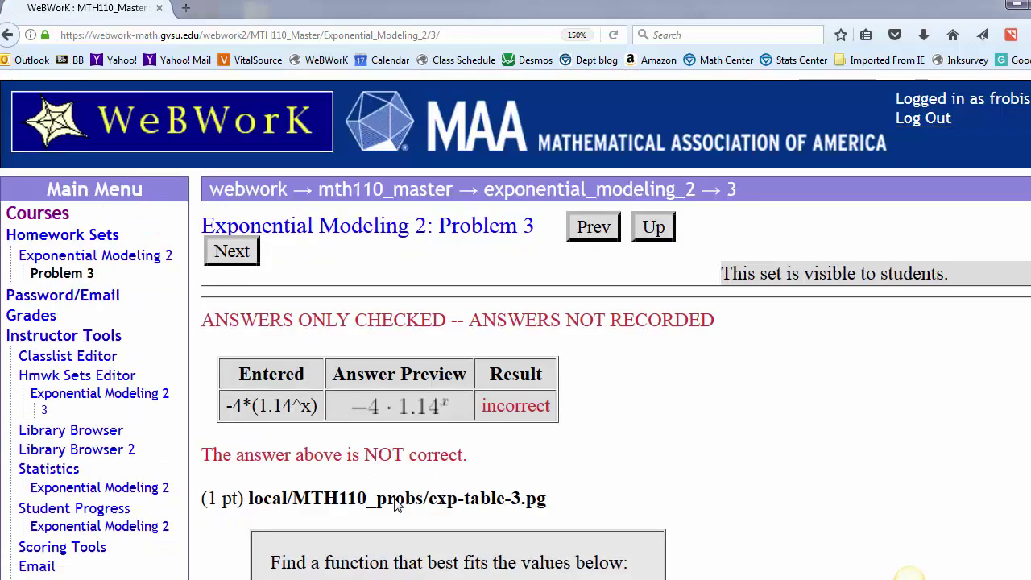
Step: Extend the base to 1.148 and confirm -4(1.148)^x is marked correct
scroll(451, 433, down, 6)
scroll(449, 433, down, 3)
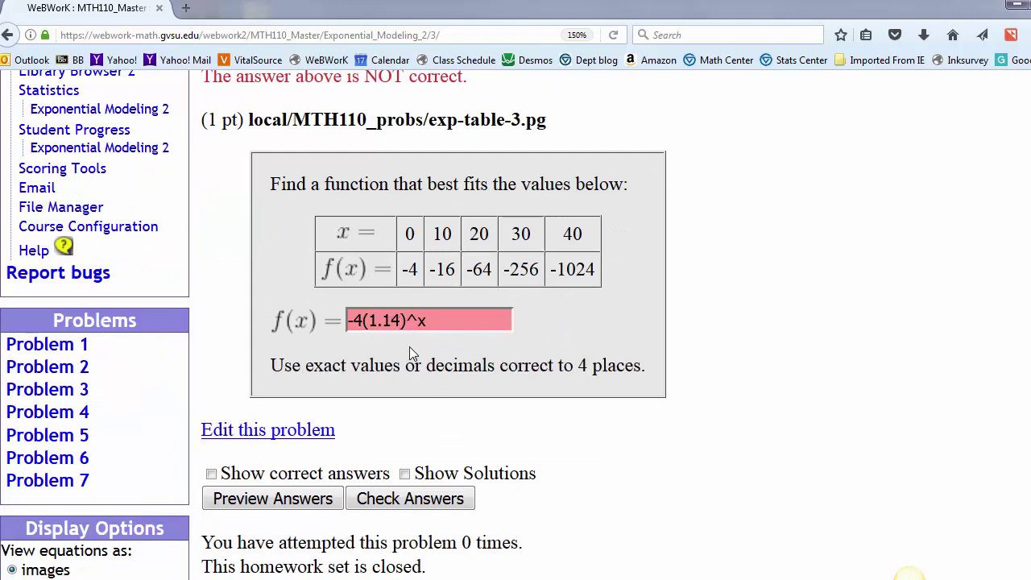
click(409, 321)
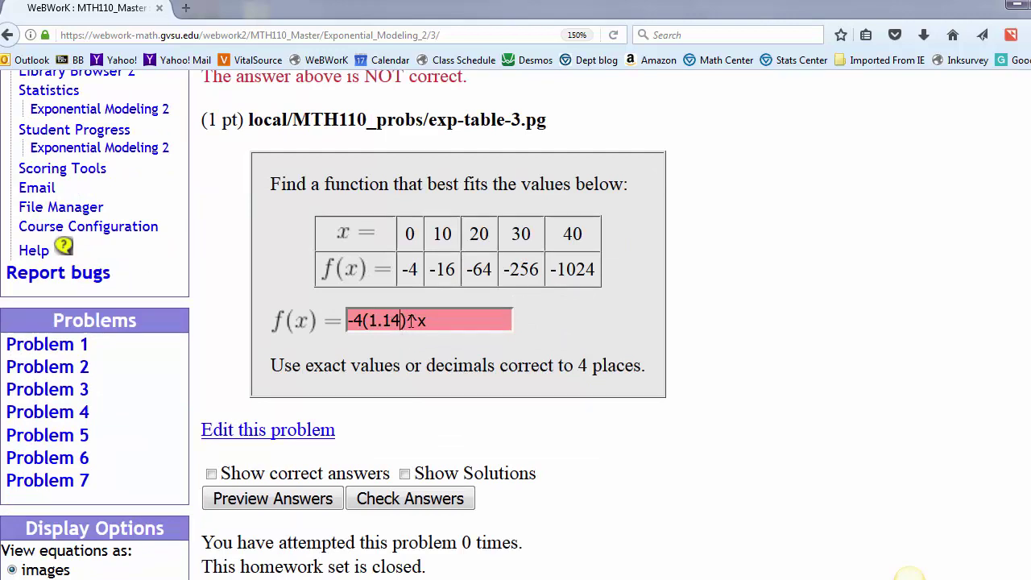
text(8)
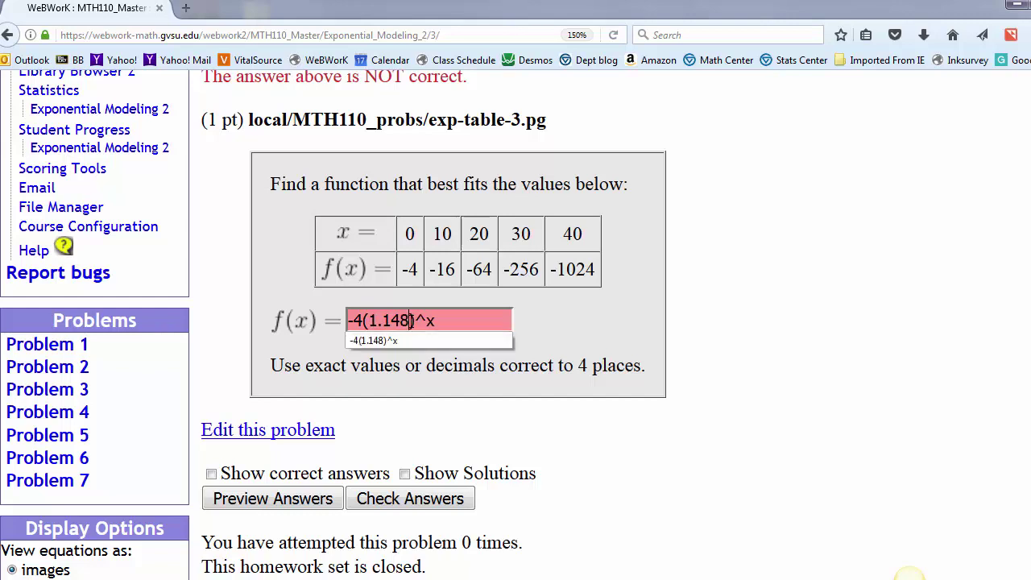
click(381, 500)
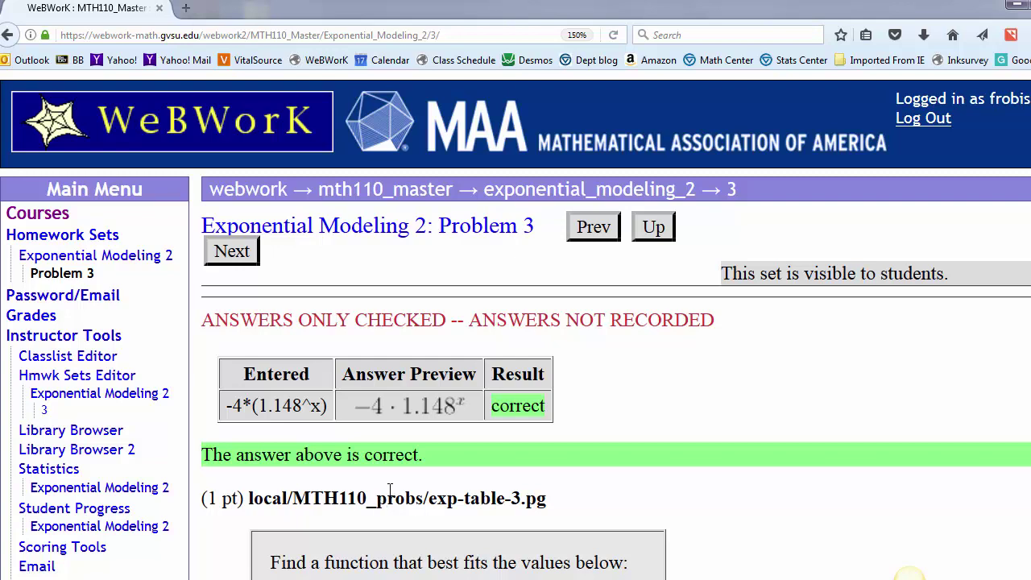
scroll(600, 451, down, 3)
scroll(589, 448, down, 5)
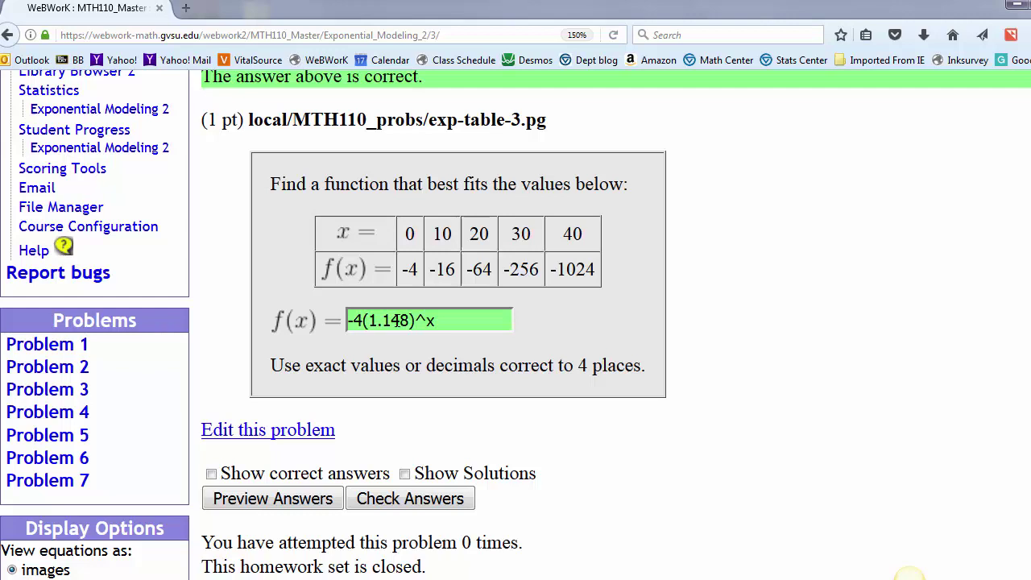
scroll(439, 340, up, 2)
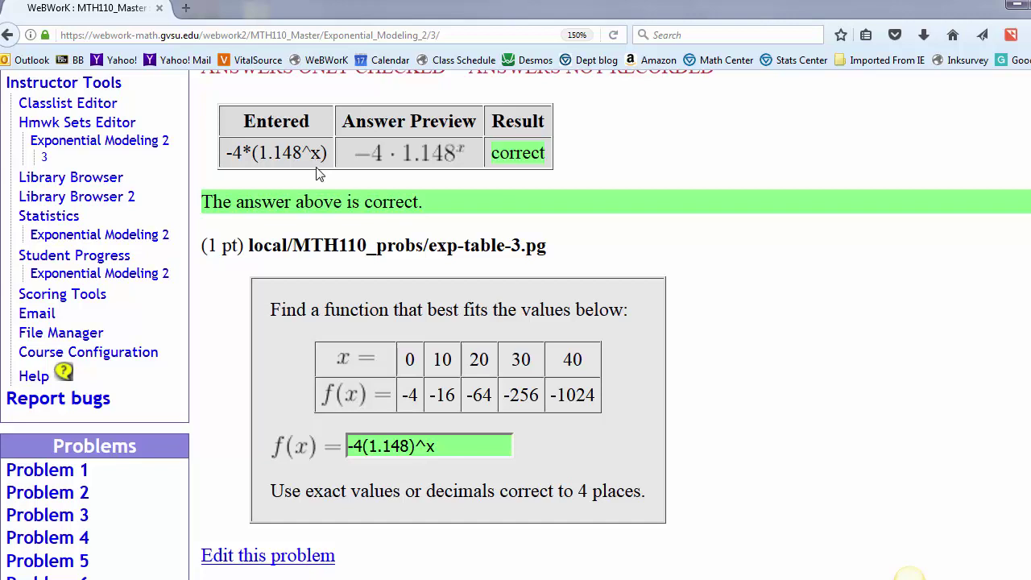
Step: Replace the answer with -4*4^x/10 and check it; it is read as -4·4^x over 10
click(367, 448)
key(BackSpace)
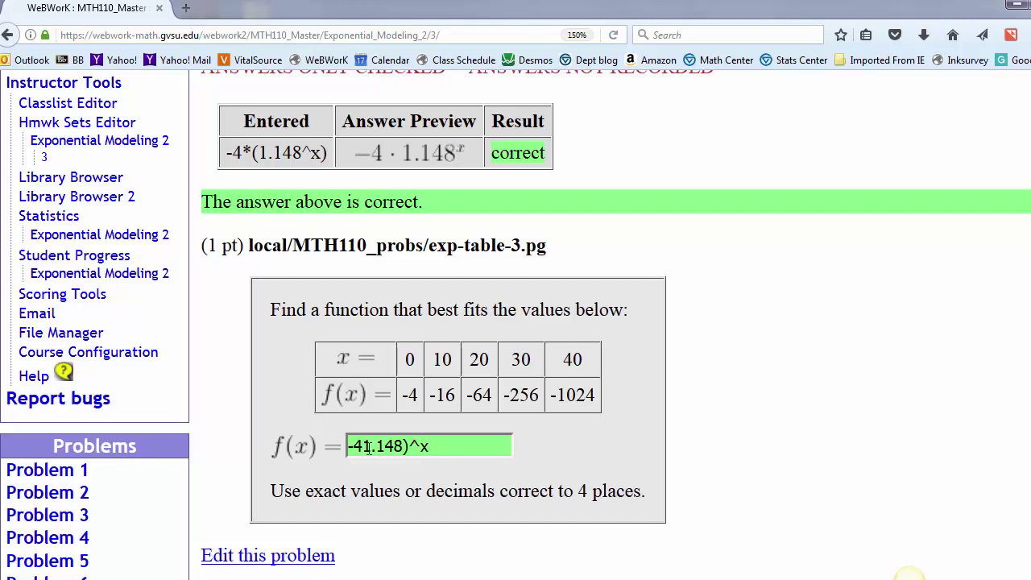
drag(433, 448, 364, 448)
key(BackSpace)
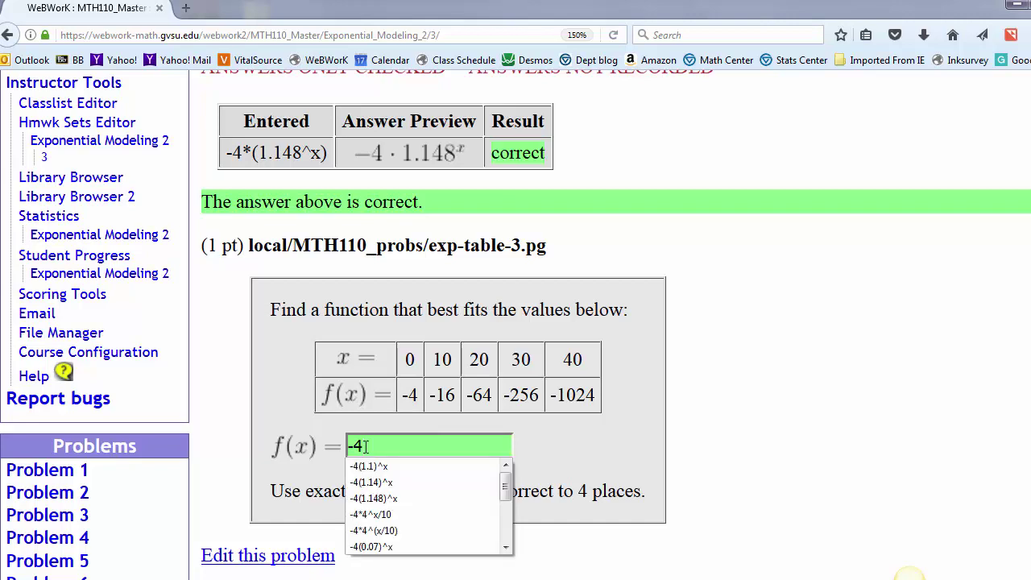
click(372, 514)
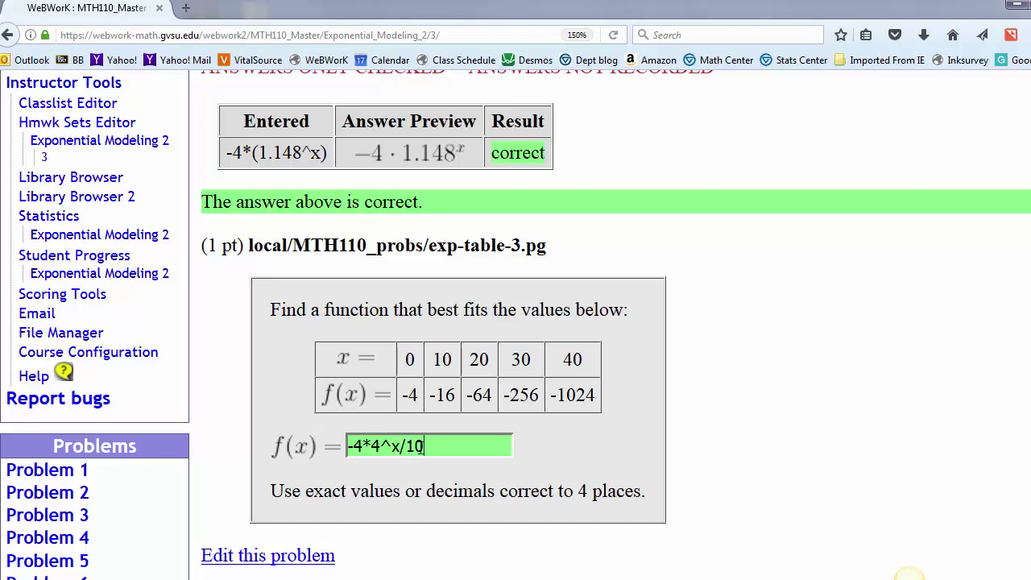
scroll(433, 444, down, 3)
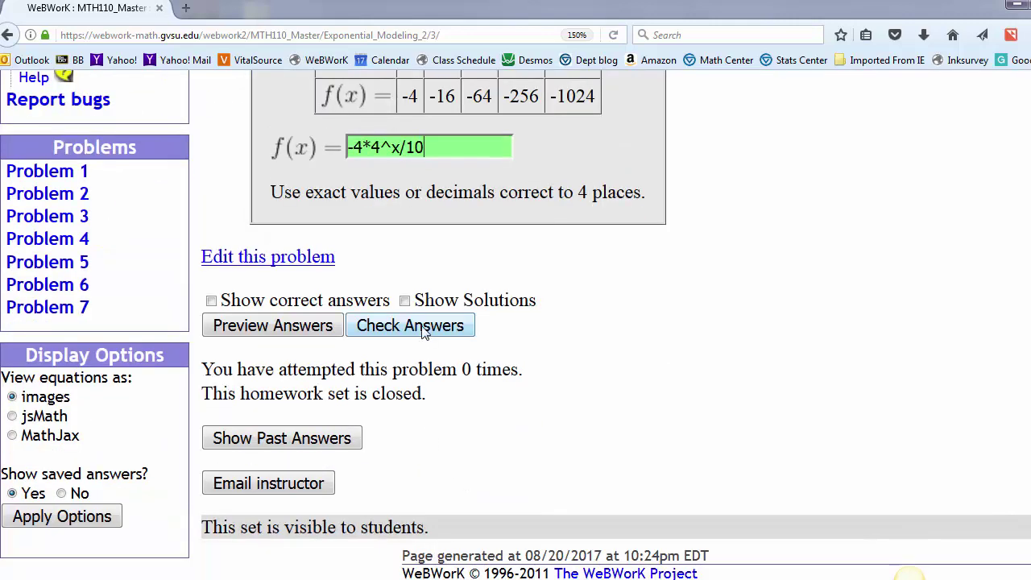
click(425, 333)
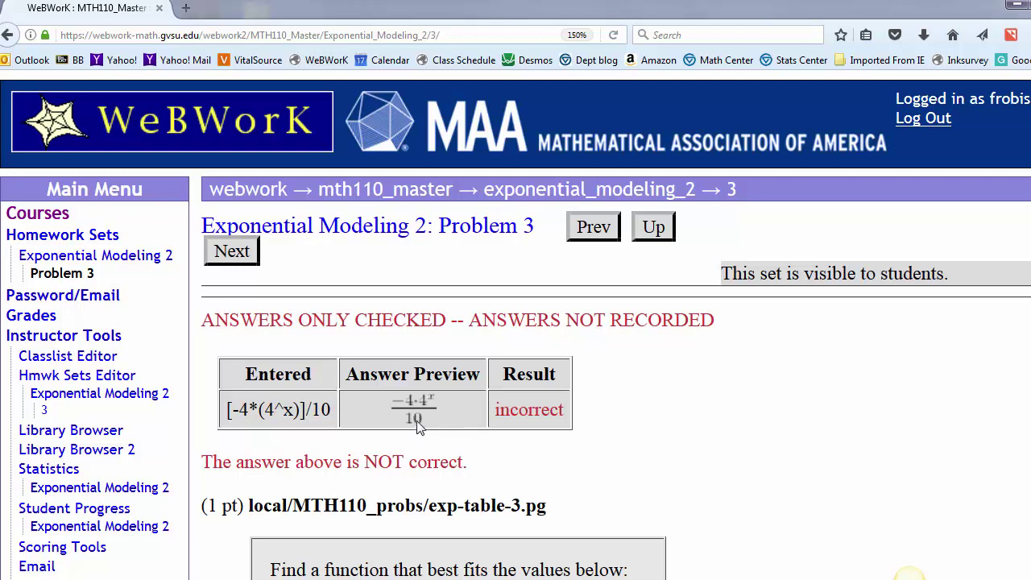
scroll(416, 427, down, 3)
Step: Bracket the exponent to -4*4^(x/10), confirm it is correct, and return to Homework Sets
click(396, 453)
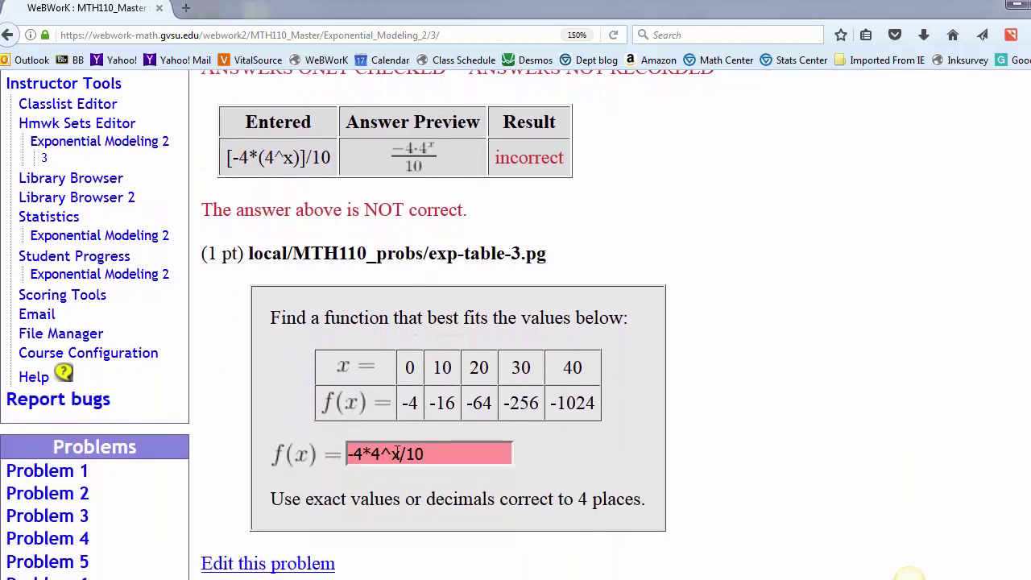
text(()
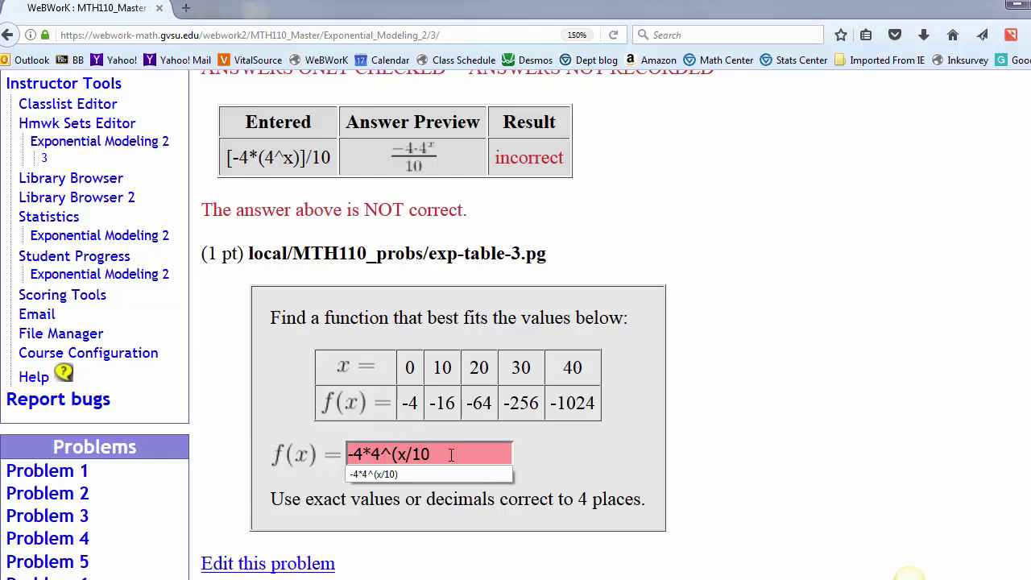
click(455, 461)
text())
click(568, 454)
scroll(564, 457, down, 2)
scroll(565, 464, down, 1)
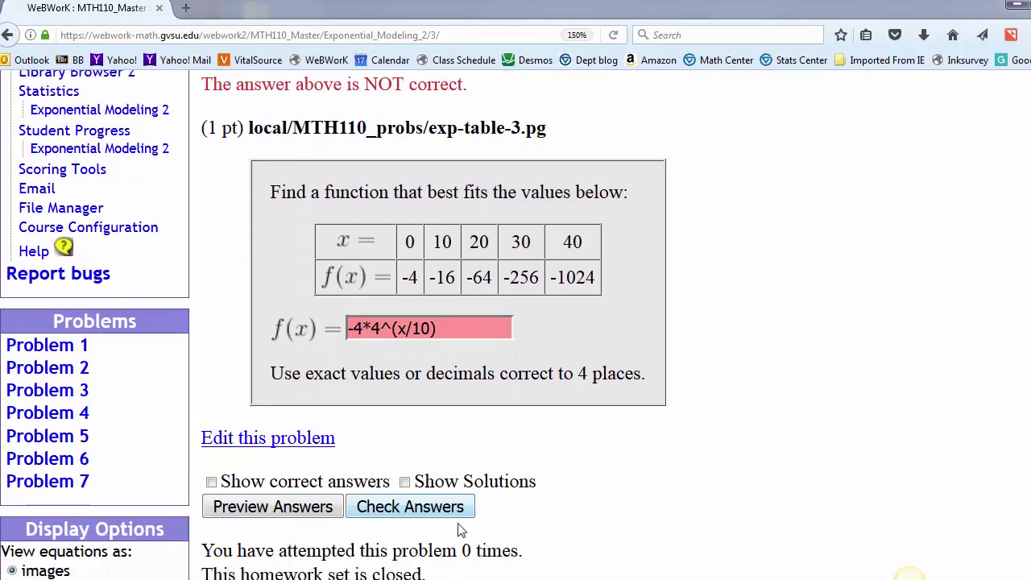
click(430, 515)
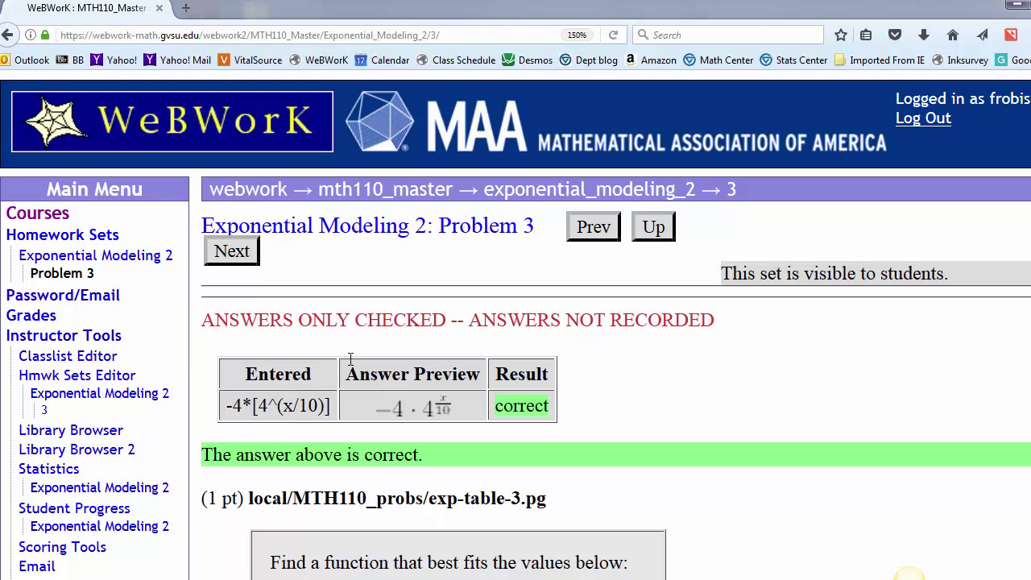
click(58, 242)
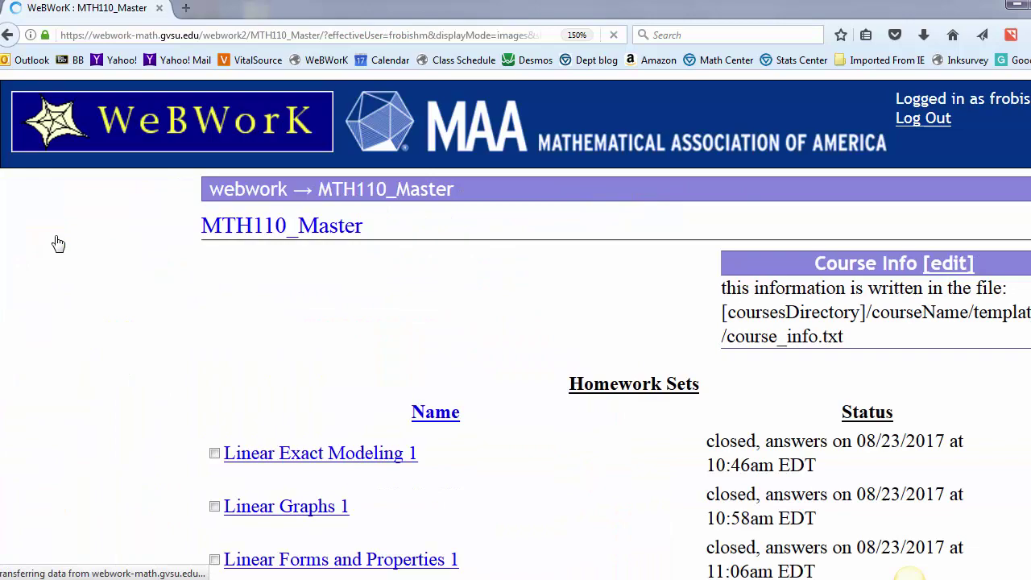
Step: Open Problem 1 of Exponential Modeling 1, the atom half-life question A(t) = 1120·(1/2)^(t/5)
scroll(257, 445, down, 1)
scroll(257, 445, down, 8)
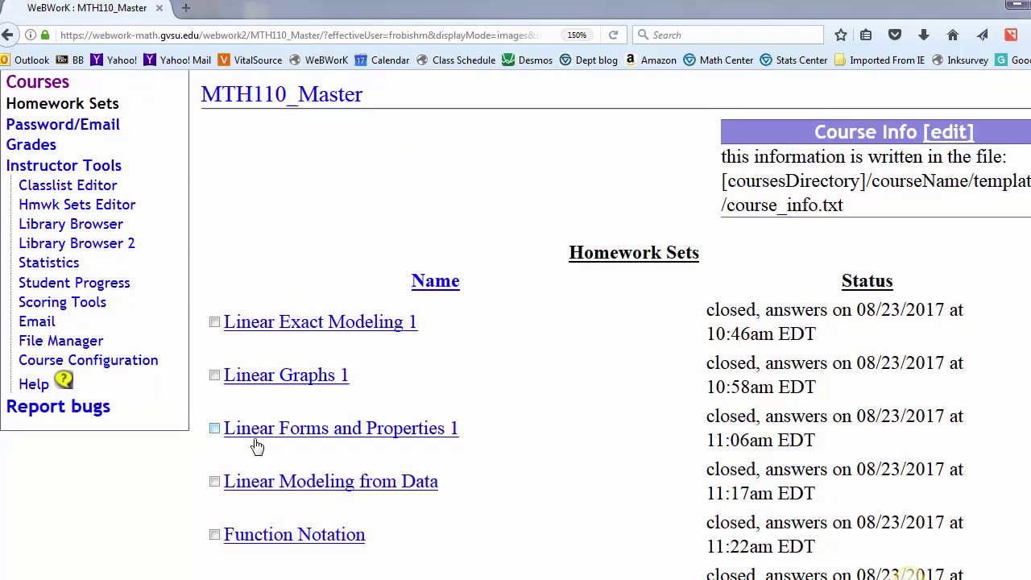
scroll(256, 445, down, 10)
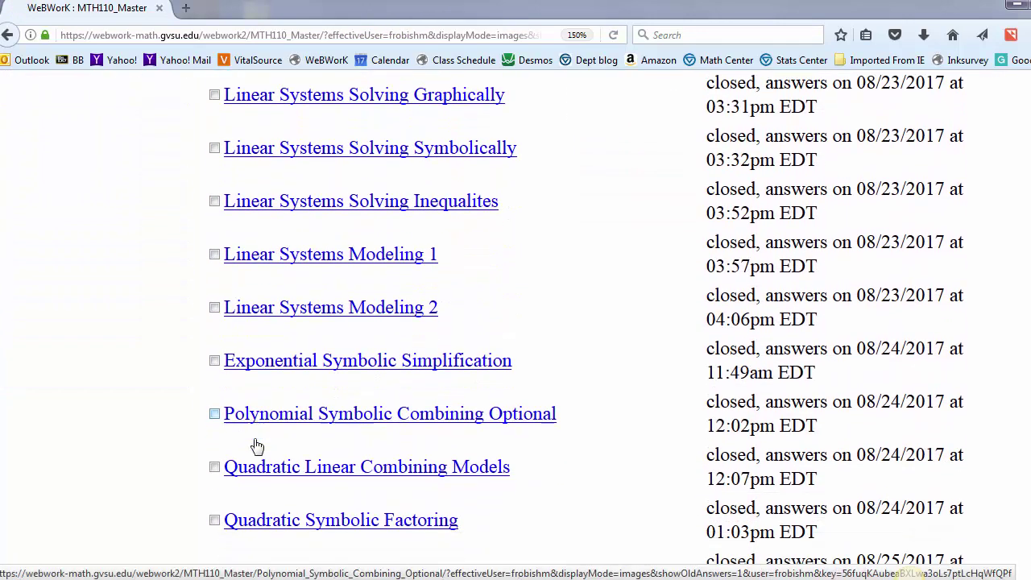
scroll(256, 446, down, 5)
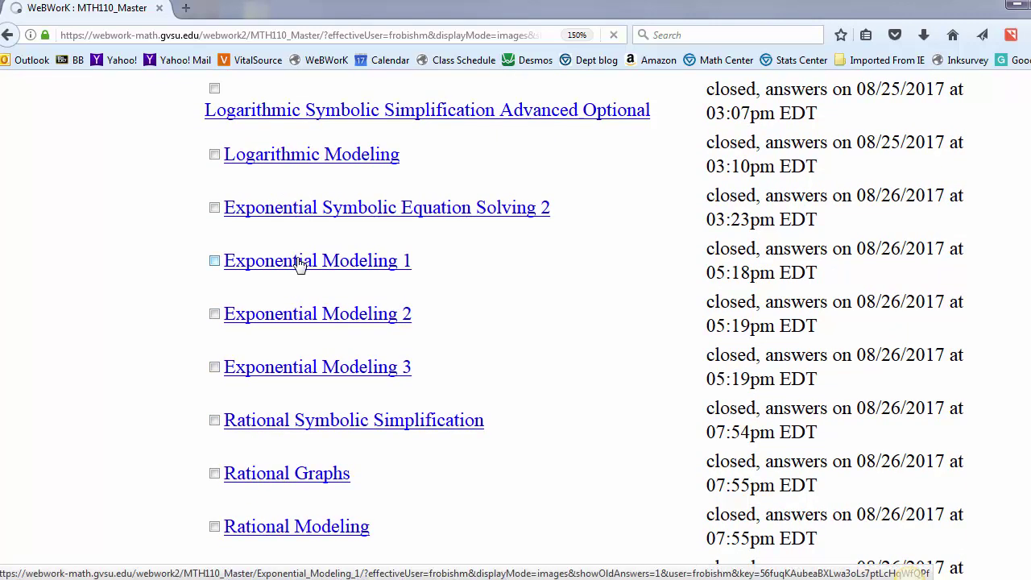
click(300, 263)
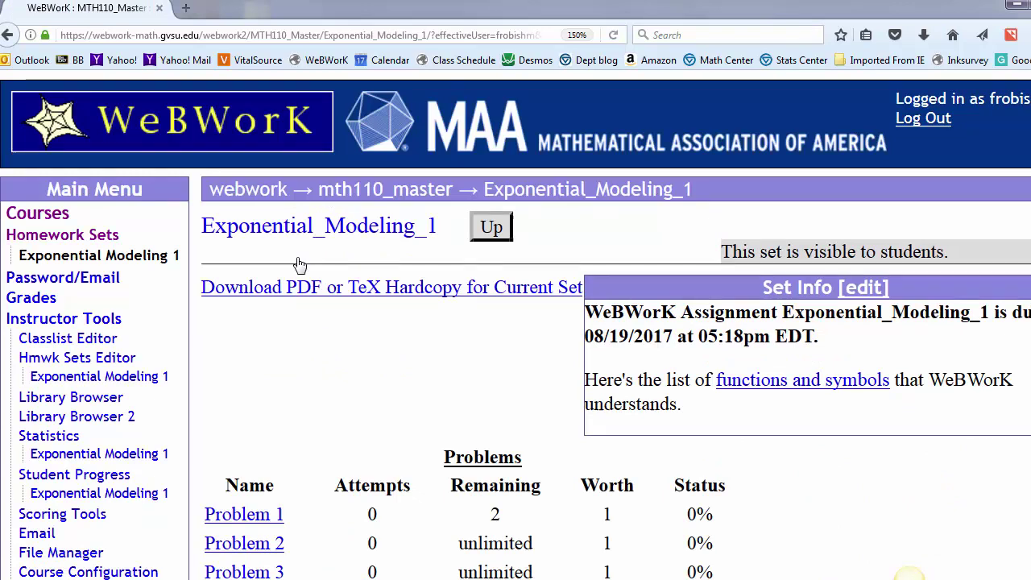
scroll(298, 264, down, 2)
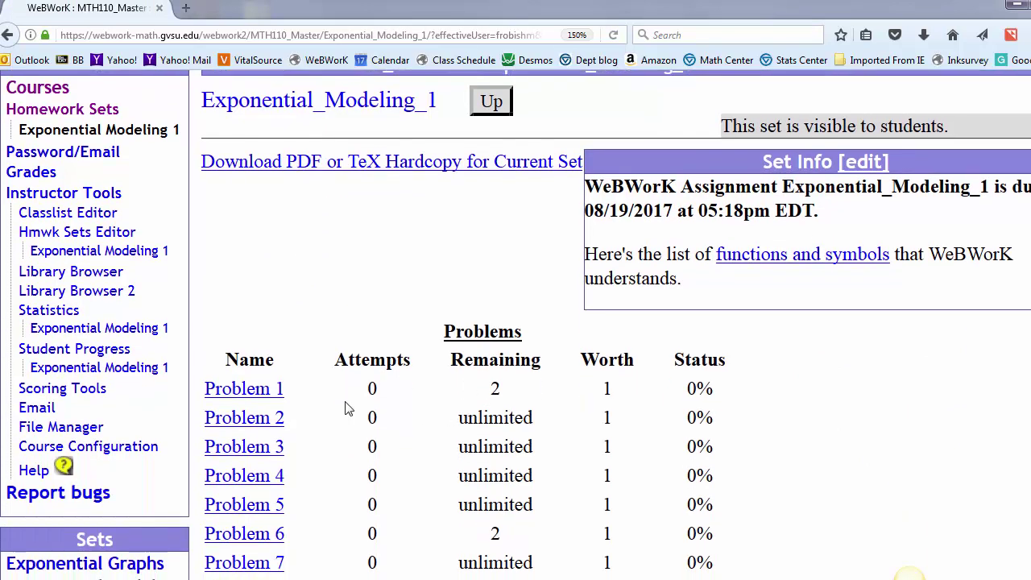
click(272, 392)
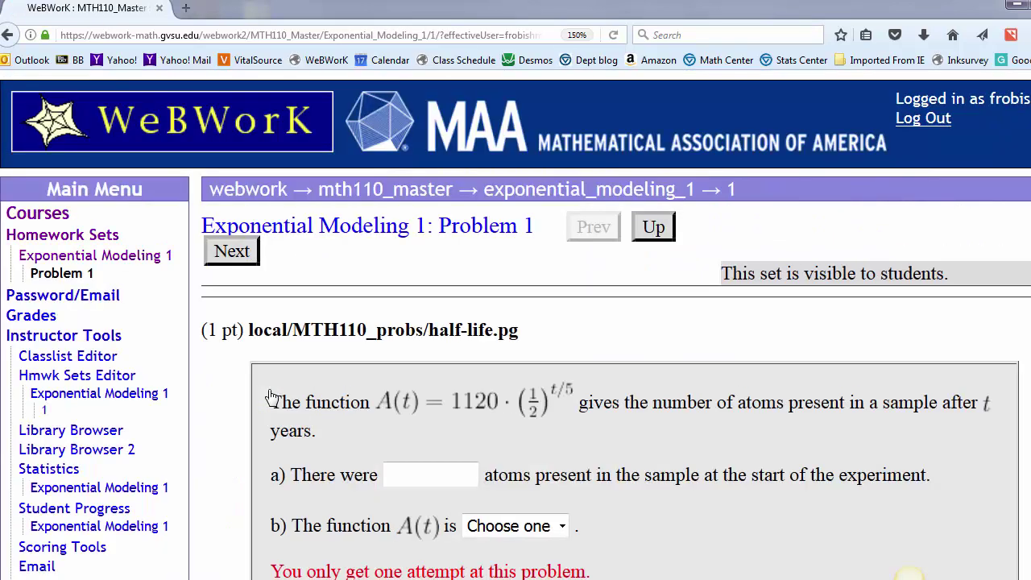
click(10, 36)
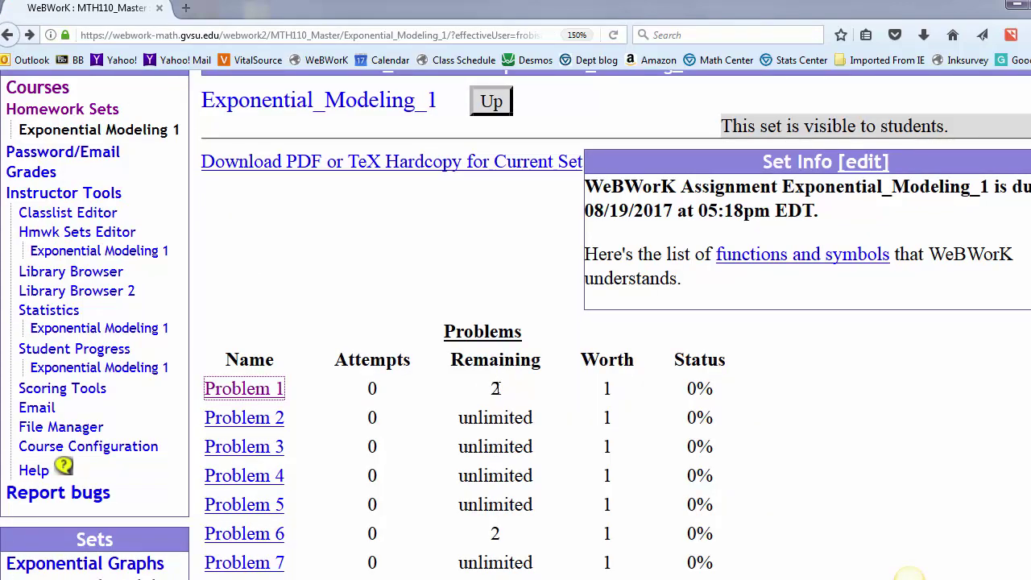
click(277, 391)
Step: Enter 1,120 as part a's starting number of atoms and check it, getting a list-of-numbers rejection
scroll(291, 382, down, 1)
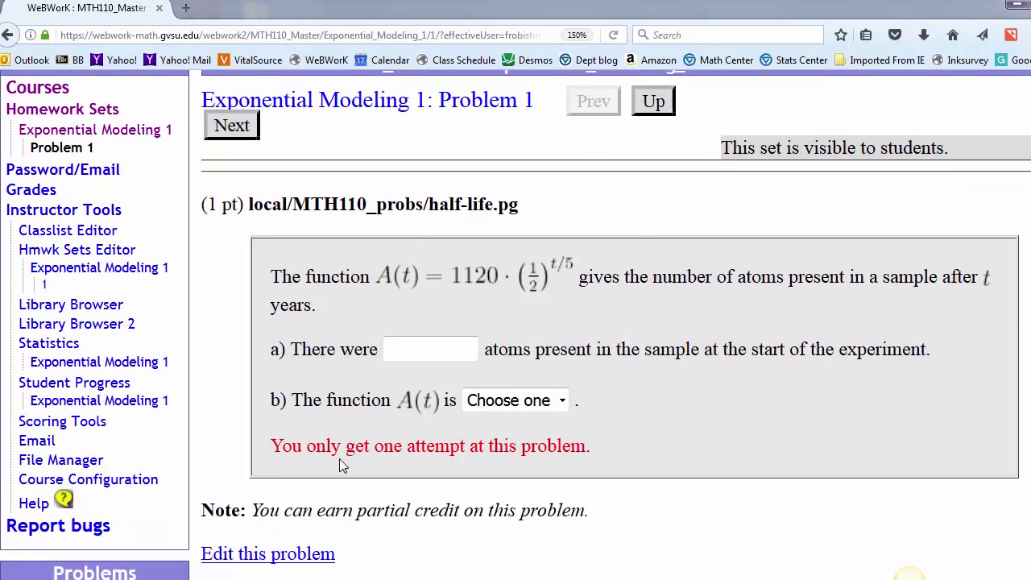
click(445, 352)
text(1,)
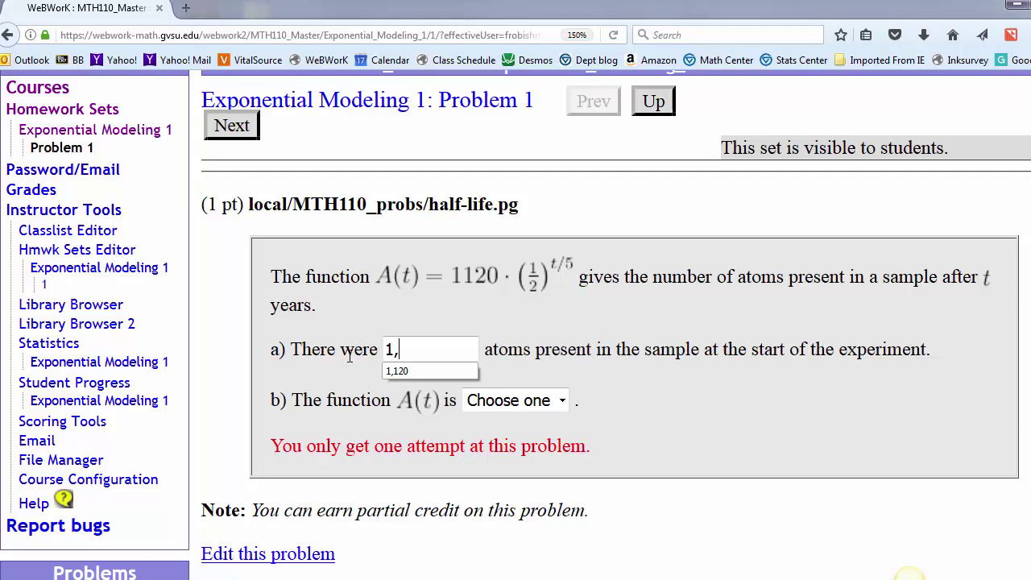
click(405, 370)
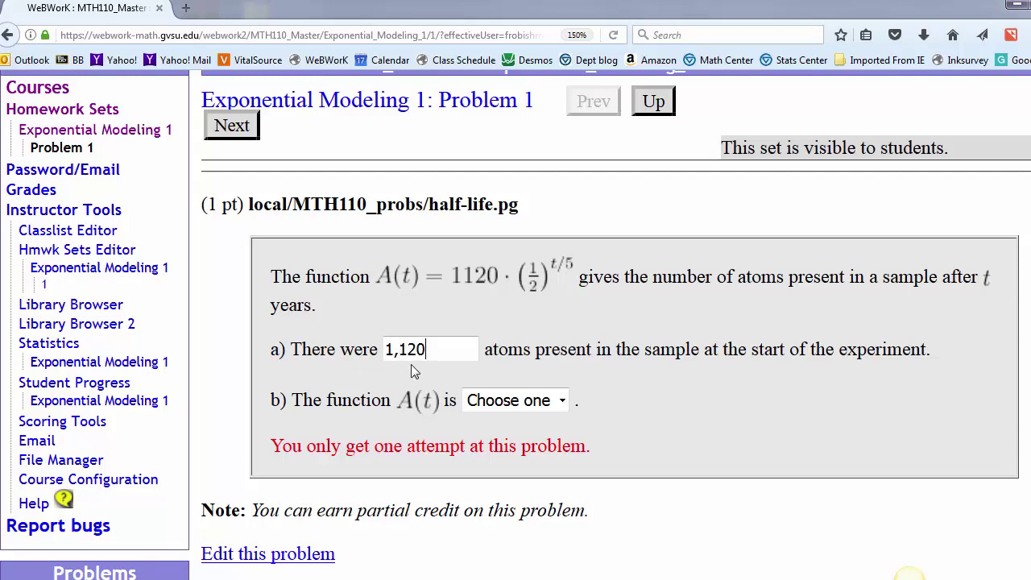
scroll(414, 372, down, 3)
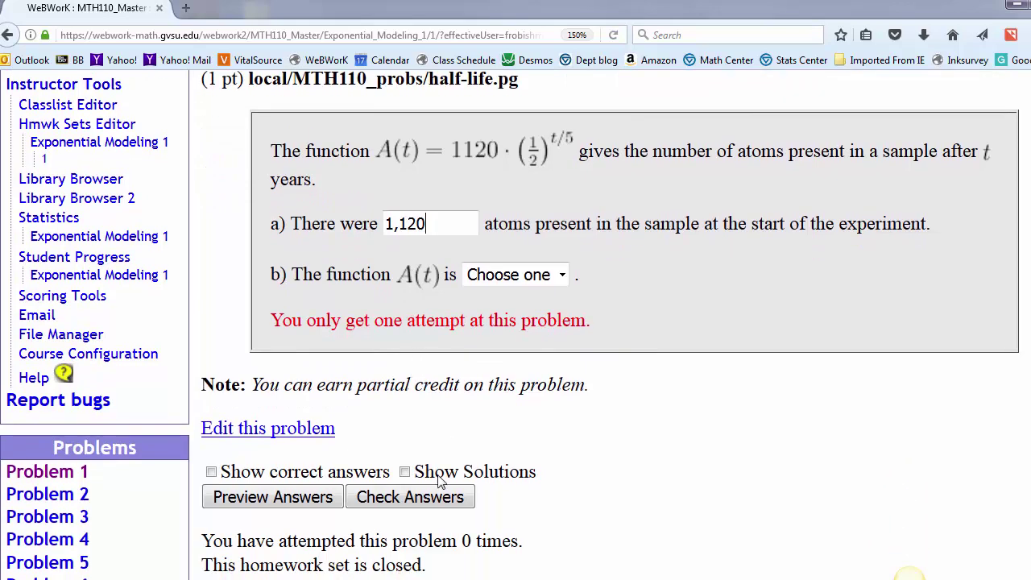
click(427, 501)
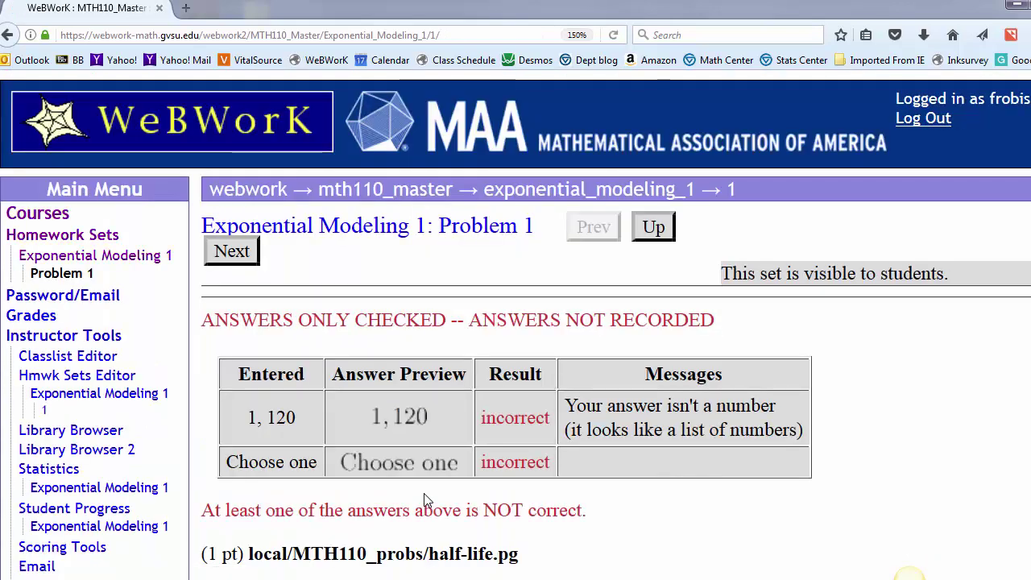
scroll(419, 464, down, 10)
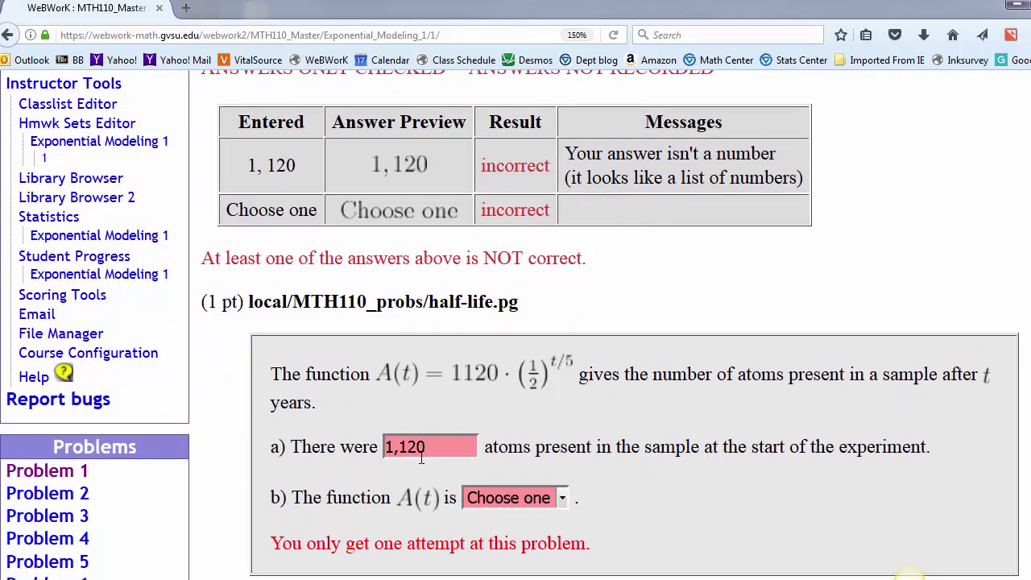
scroll(527, 408, up, 9)
Step: Replace part a's answer with 1120 without the comma and check it
double_click(426, 448)
text(1120)
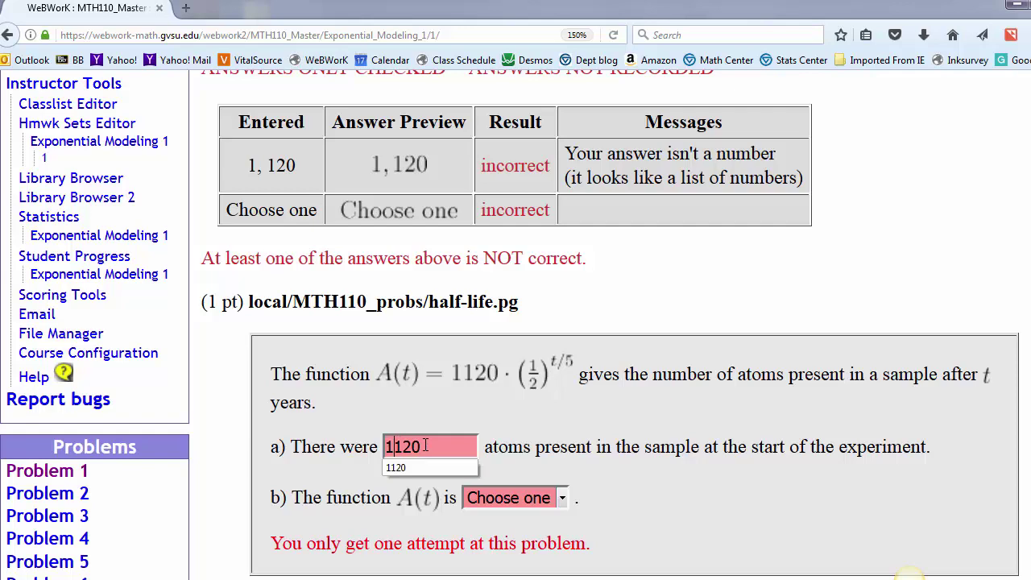
scroll(489, 449, down, 3)
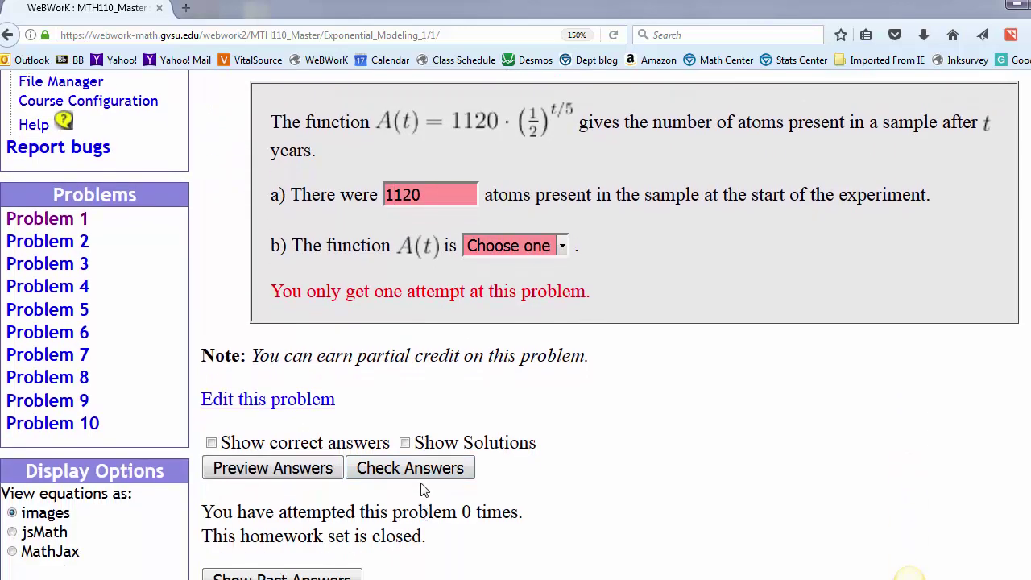
click(420, 475)
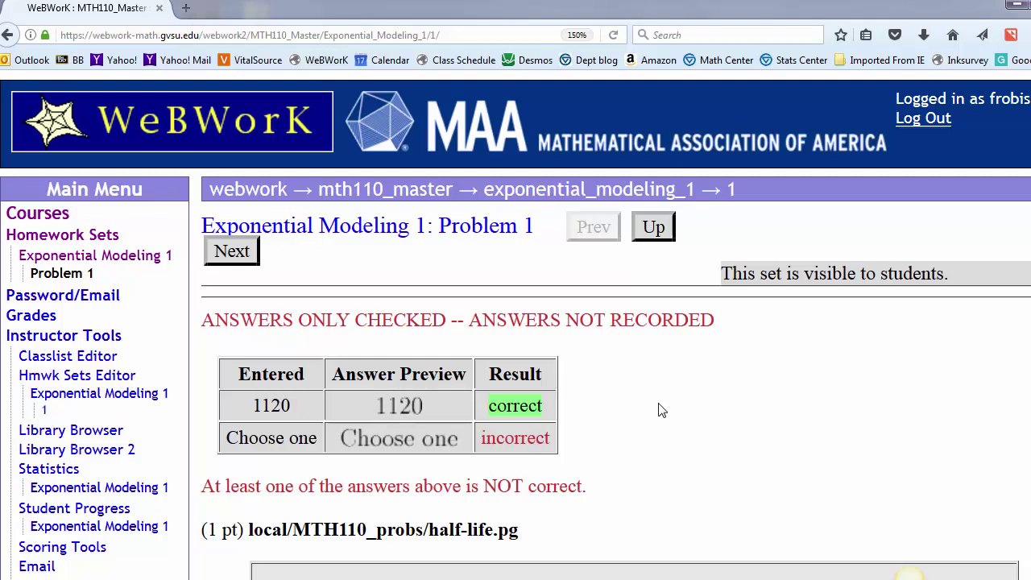
scroll(659, 409, down, 8)
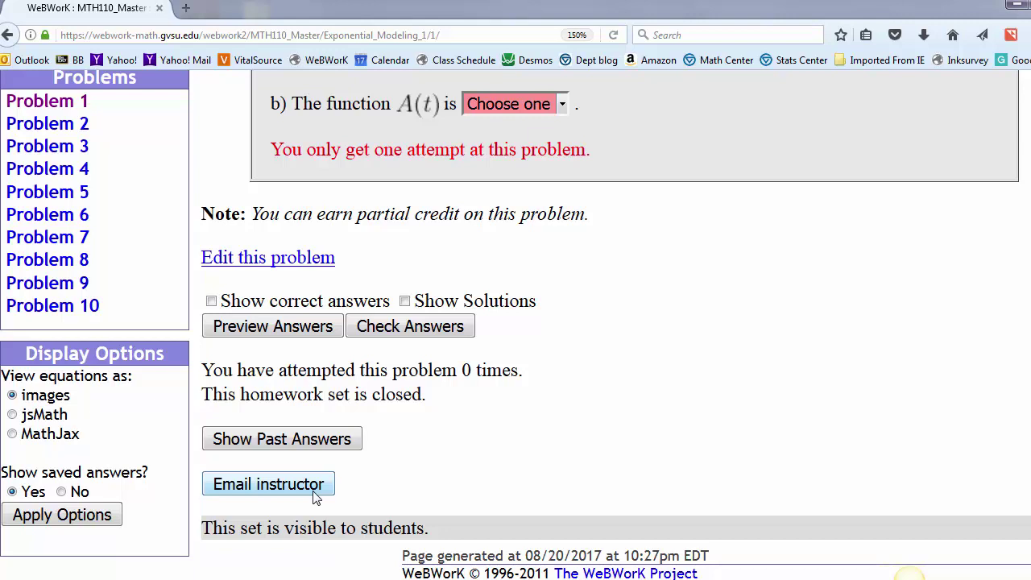
Step: Open the E-mail Instructor form and scroll to find the Send E-mail and Cancel E-mail buttons
click(314, 490)
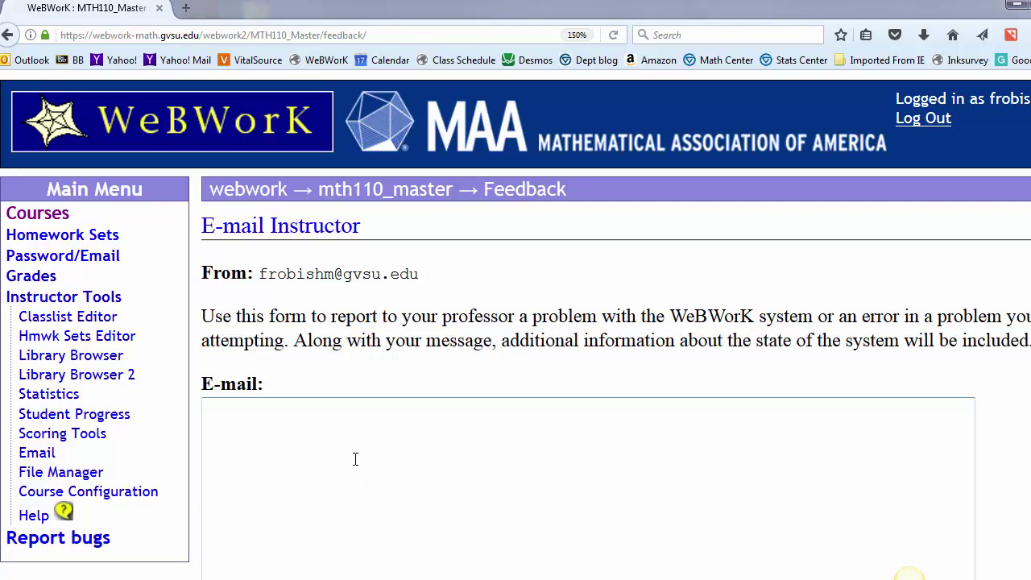
scroll(355, 460, down, 2)
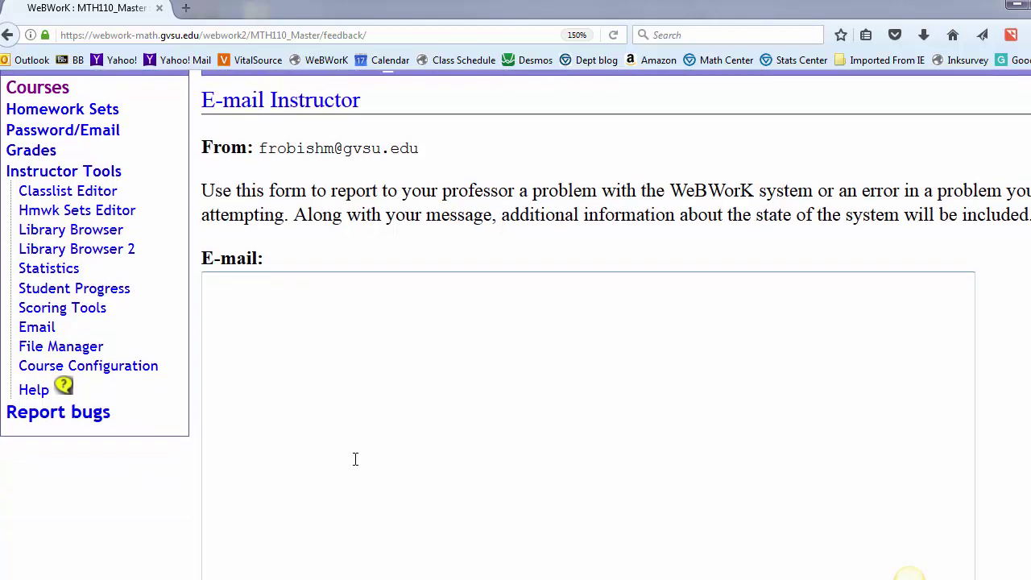
scroll(356, 459, down, 3)
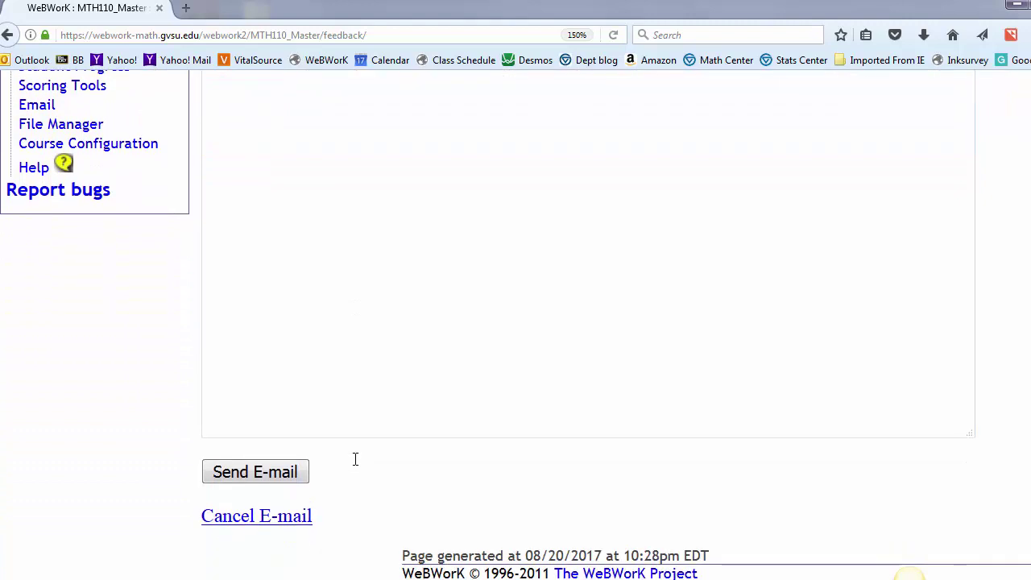
scroll(358, 465, up, 5)
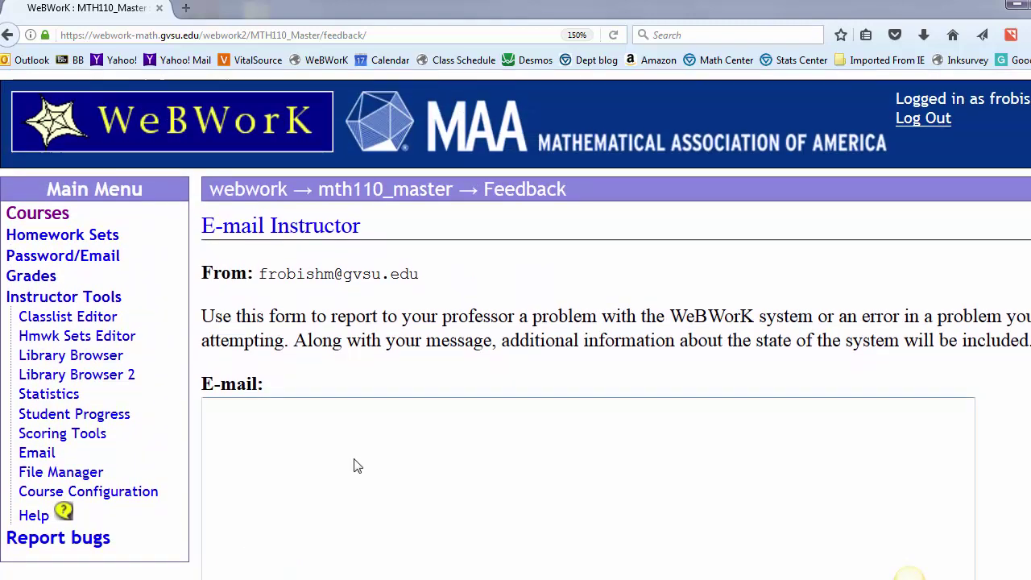